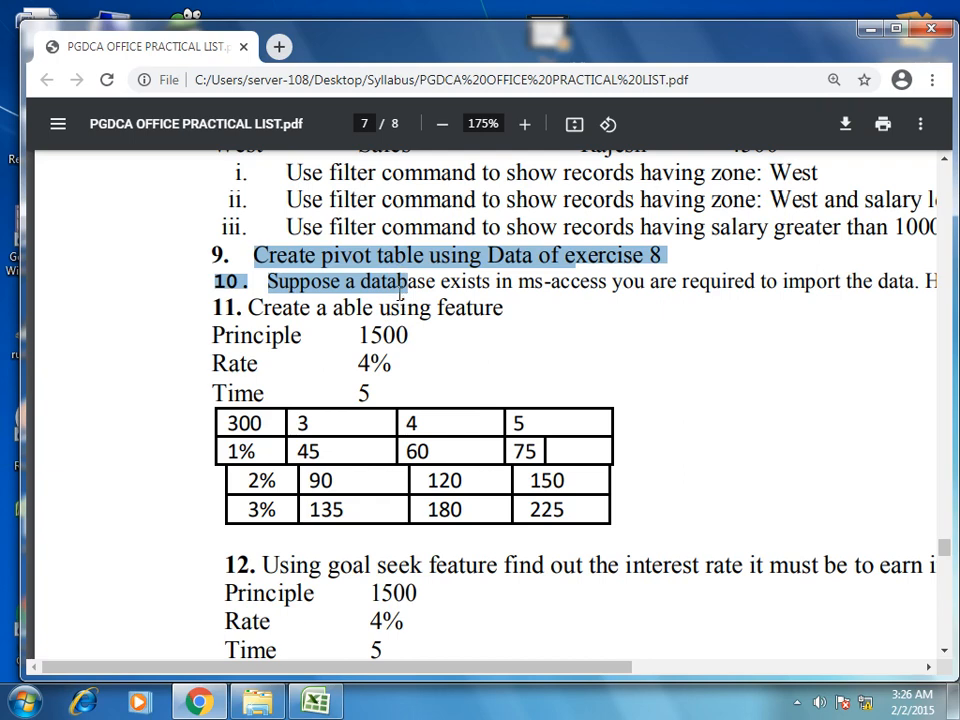
Clear the PDF selection and scroll to exercise 8's Zone, Department, Employee and Salary table.
click(405, 283)
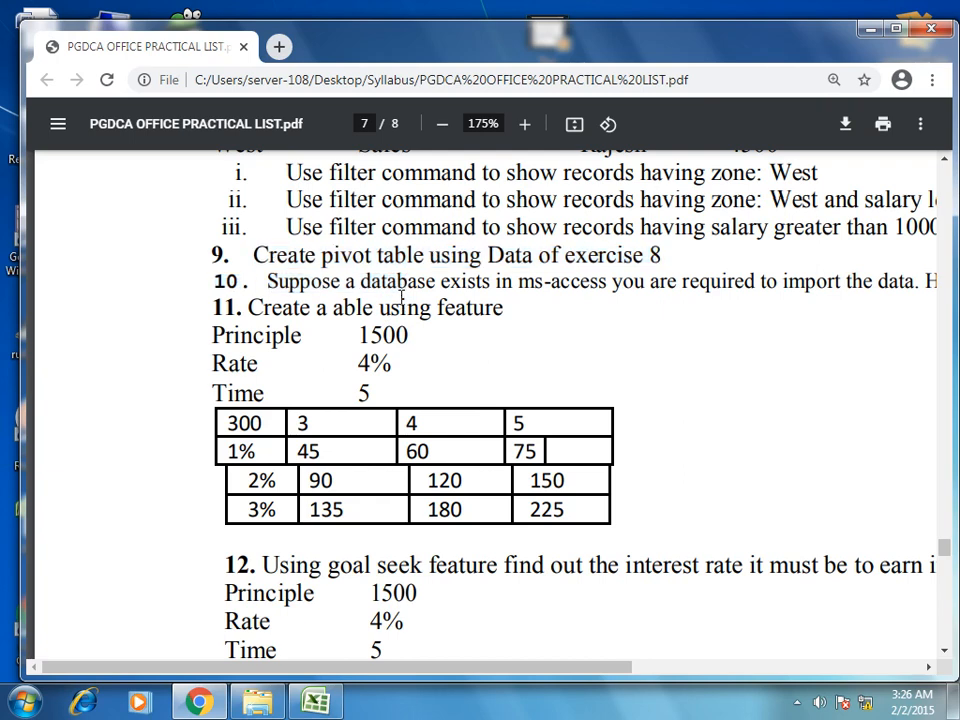
scroll(407, 300, up, 5)
scroll(410, 333, down, 3)
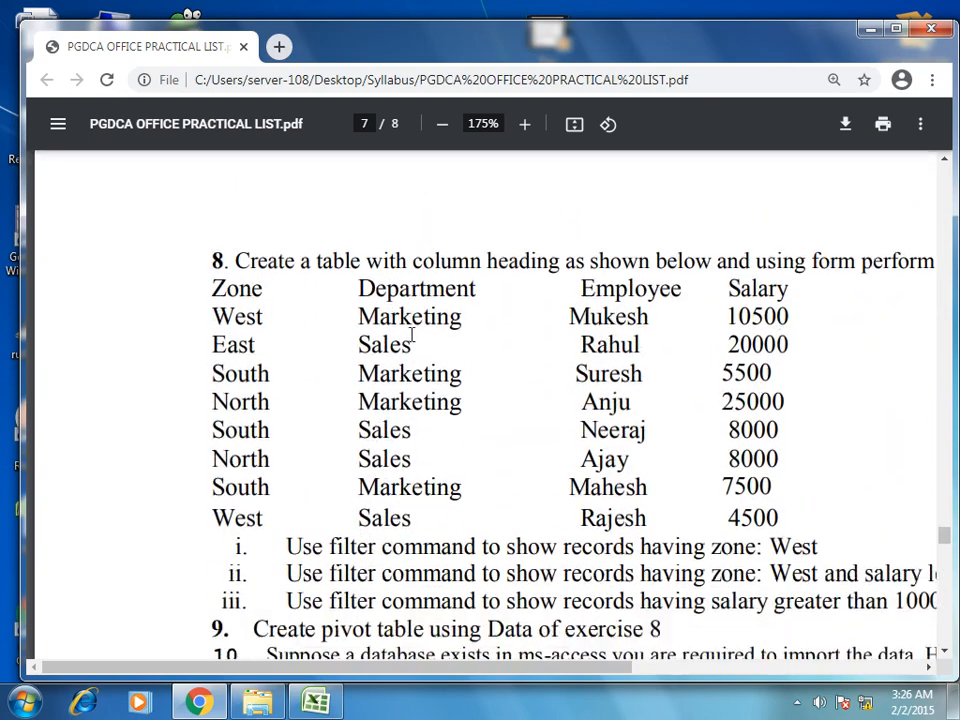
scroll(411, 337, up, 2)
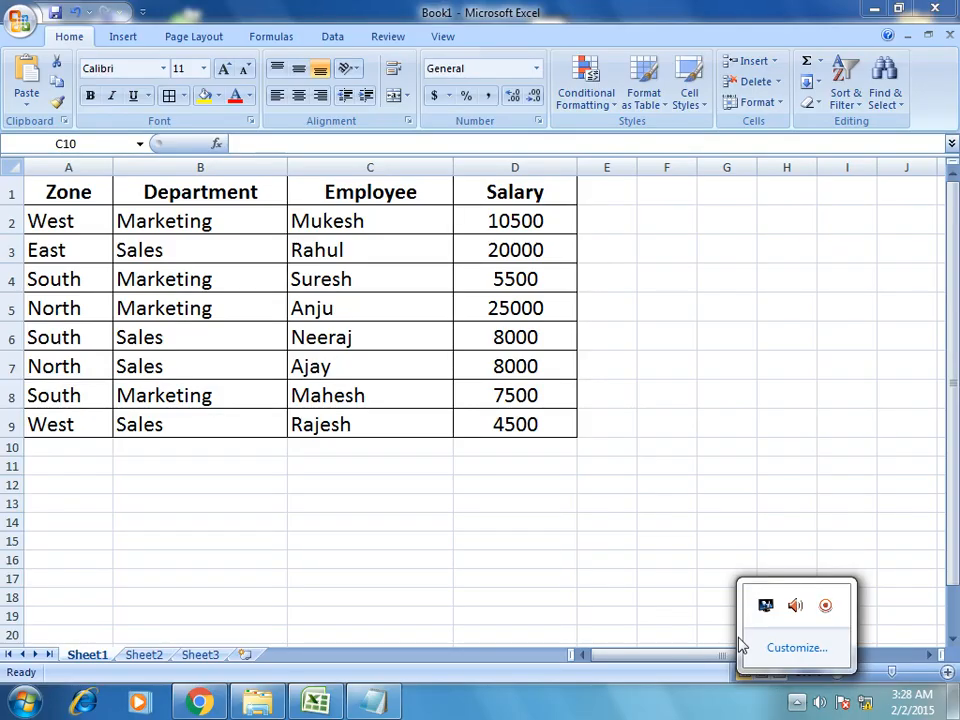
Highlight task 9, 'Create pivot table using Data of exercise 8', in the PDF, then return to Excel.
click(604, 488)
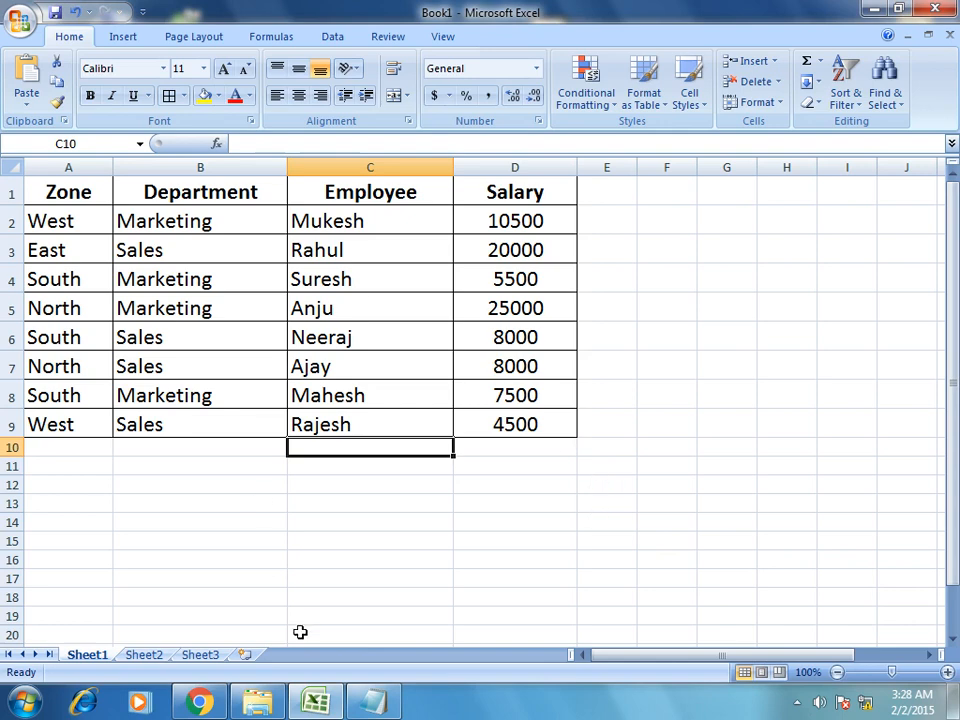
click(200, 703)
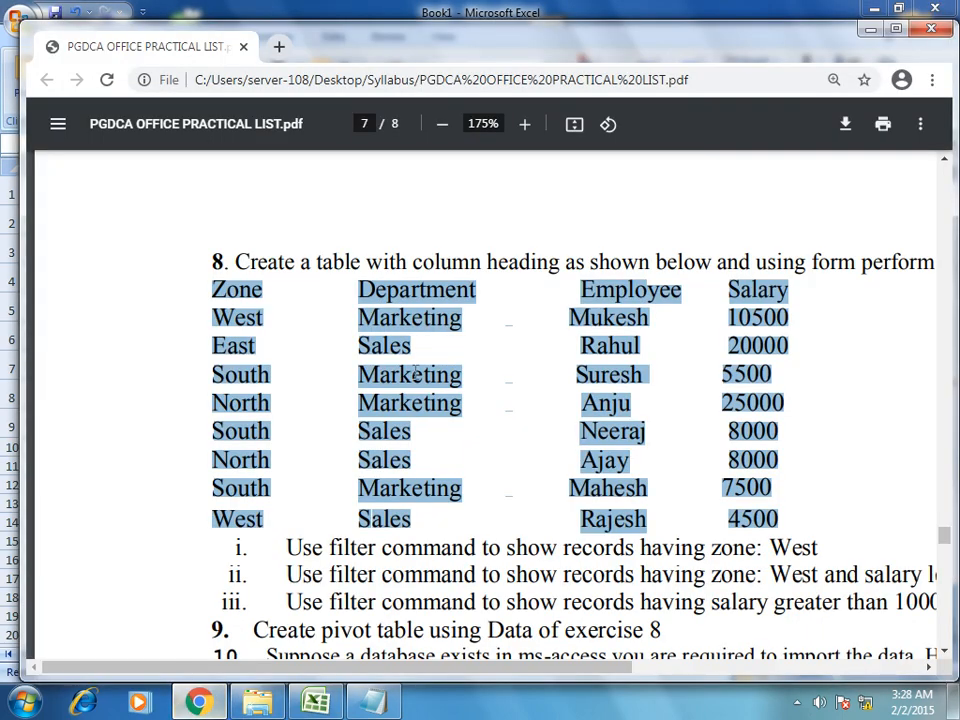
click(517, 404)
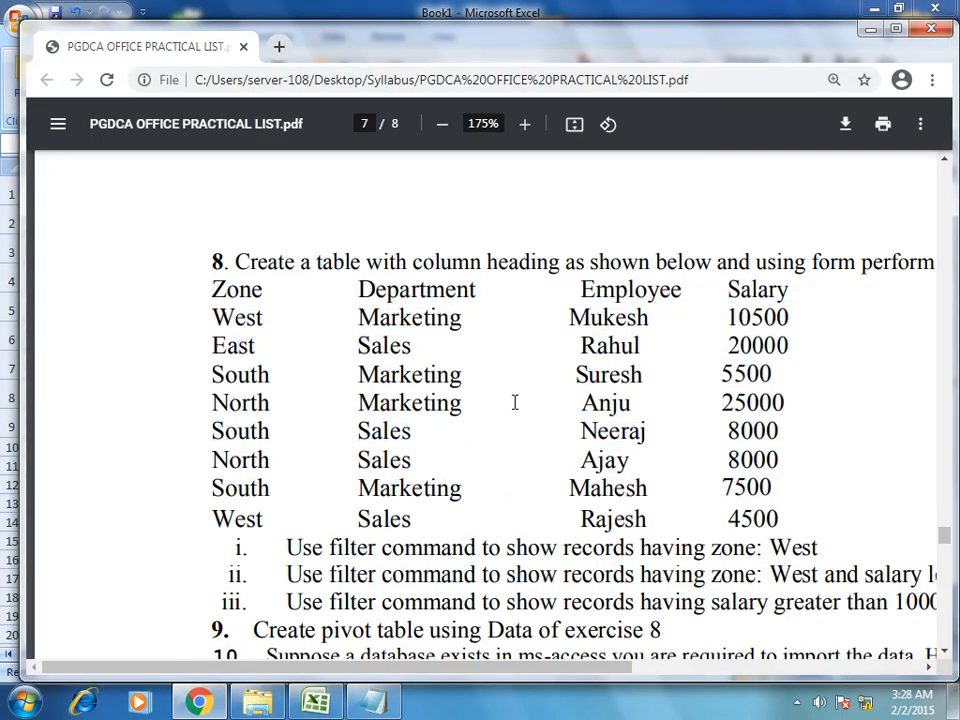
scroll(350, 420, down, 2)
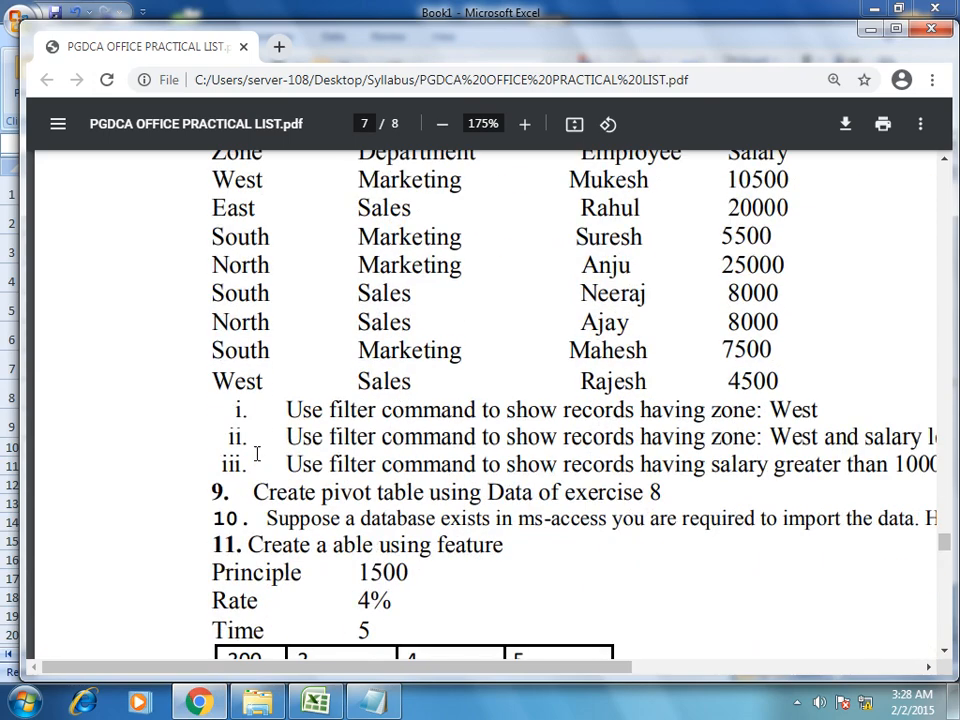
scroll(256, 450, down, 1)
drag(256, 441, 661, 455)
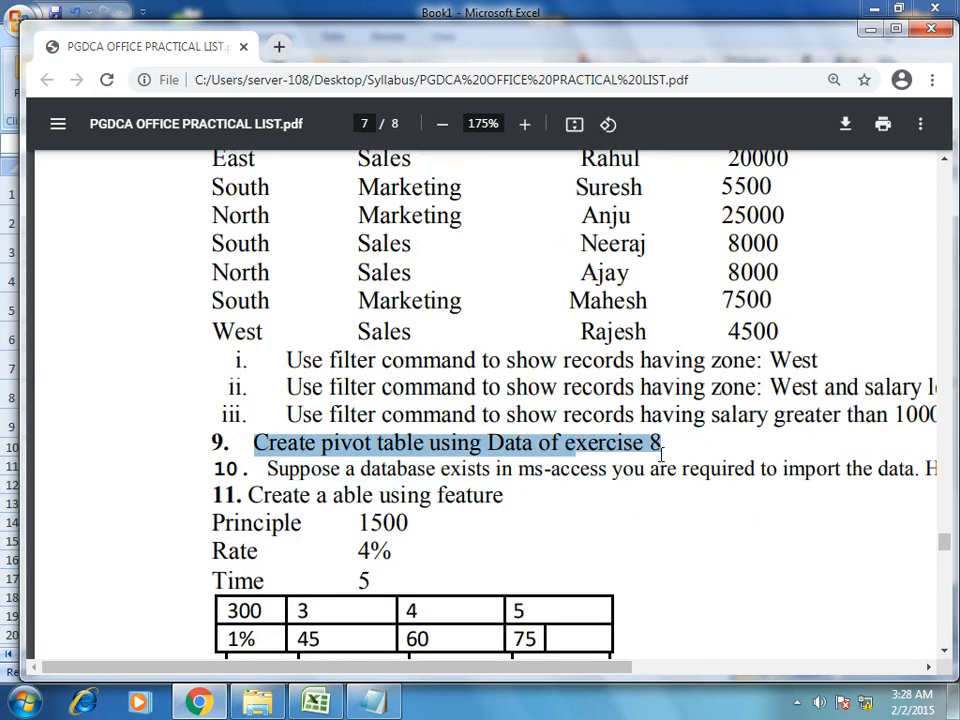
click(316, 703)
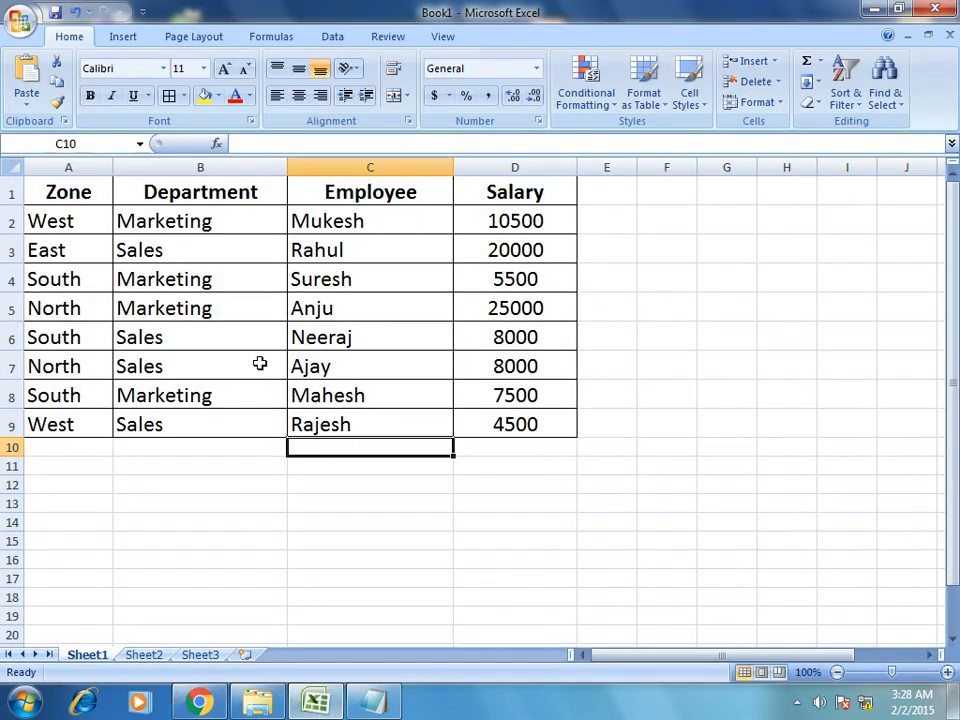
Select the data range A1:D9 and start a new PivotTable from Insert > PivotTable.
drag(64, 190, 495, 422)
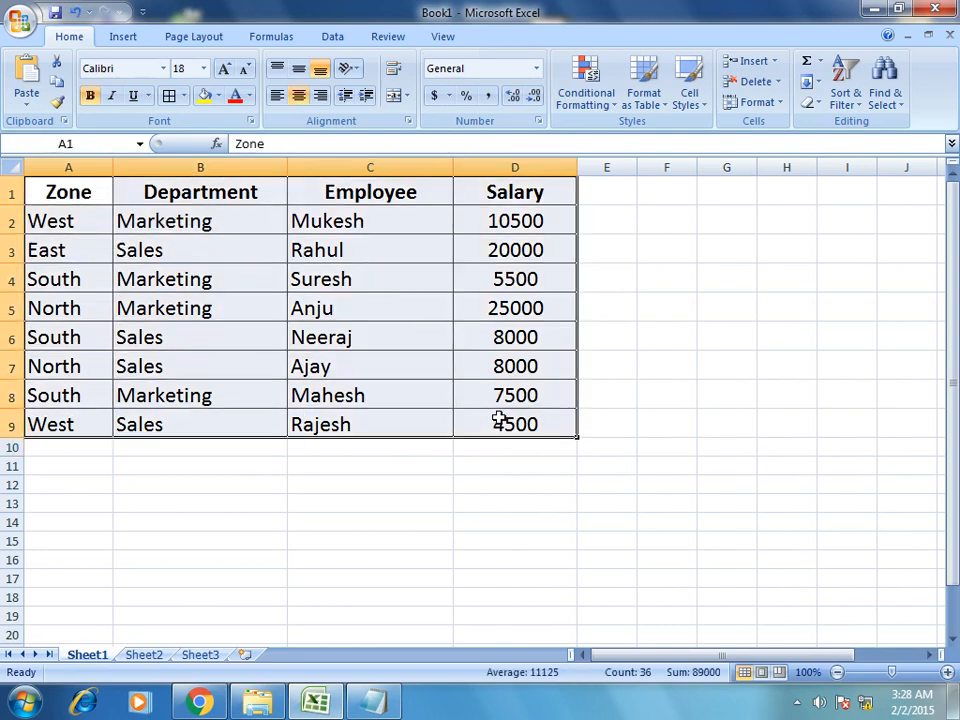
click(123, 40)
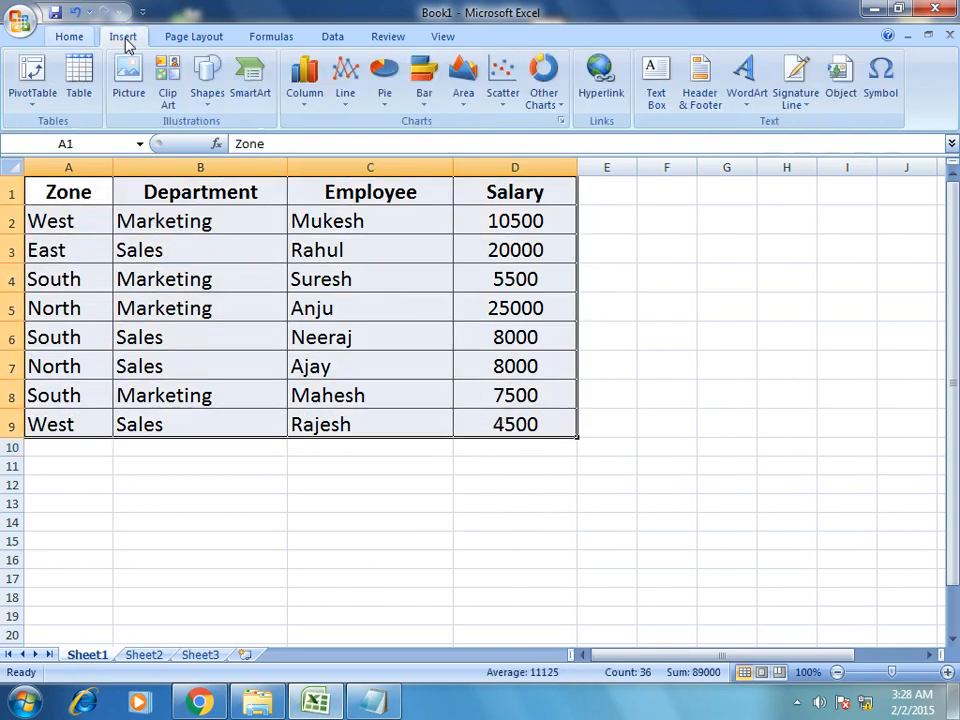
click(31, 106)
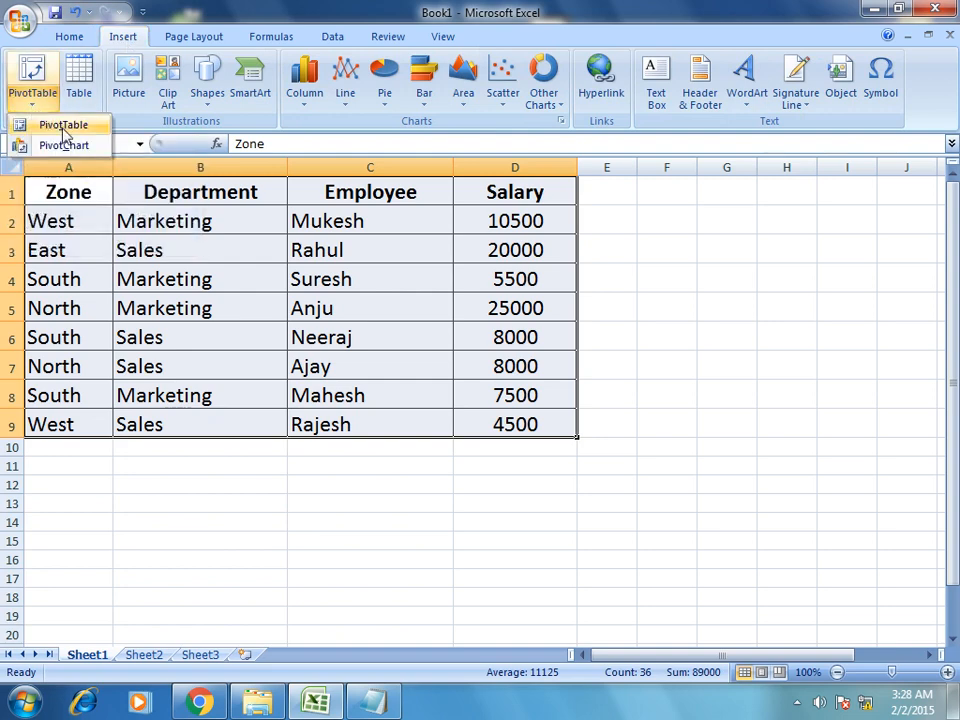
click(63, 127)
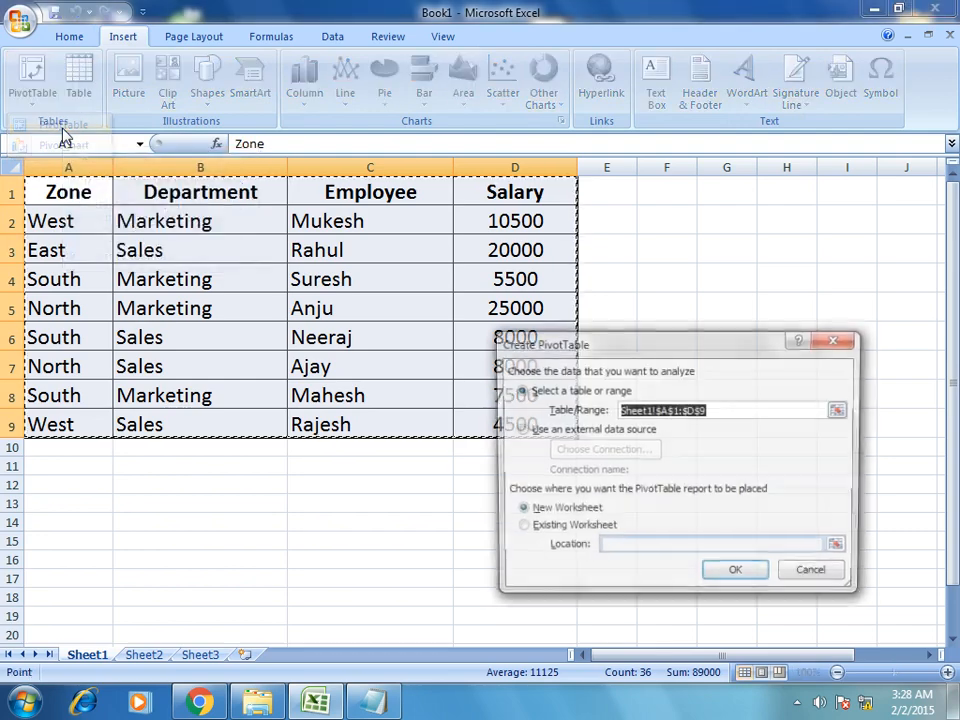
Keep range Sheet1!$A$1:$D$9 and a New Worksheet destination, and confirm to create Sheet4.
drag(620, 349, 690, 306)
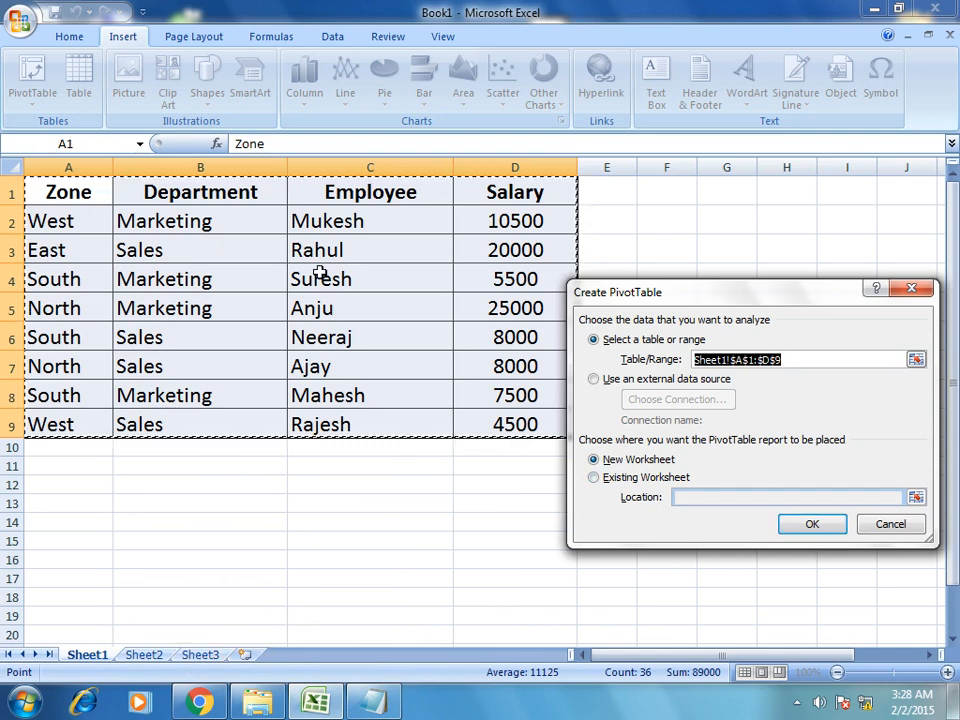
click(807, 527)
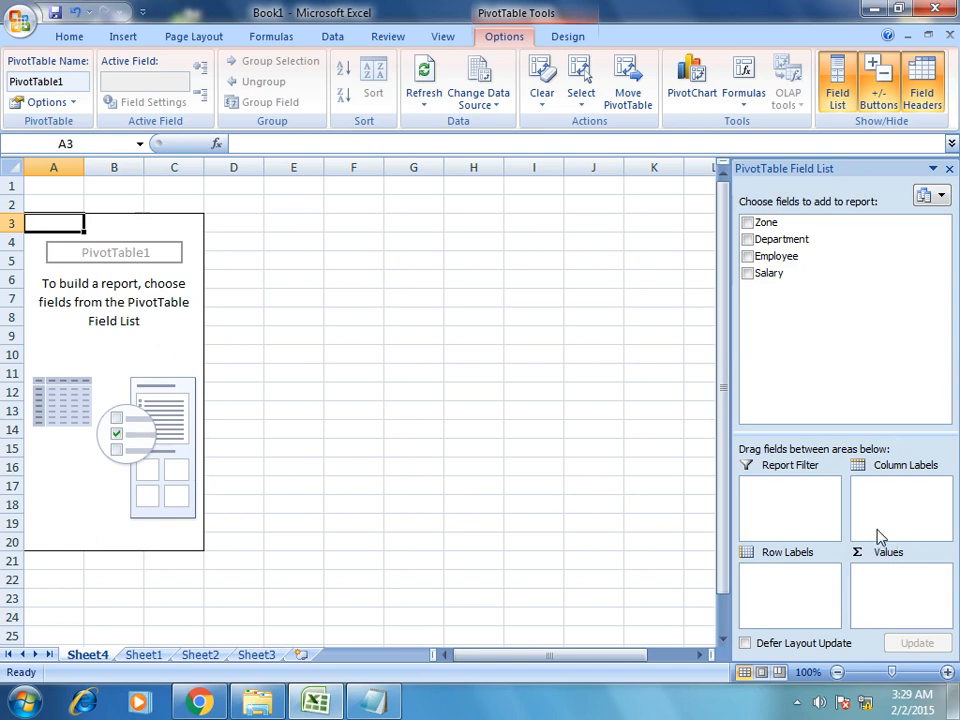
Lay out the Sheet4 pivot with Zone as rows, Employee as columns and Sum of Salary as values.
click(152, 658)
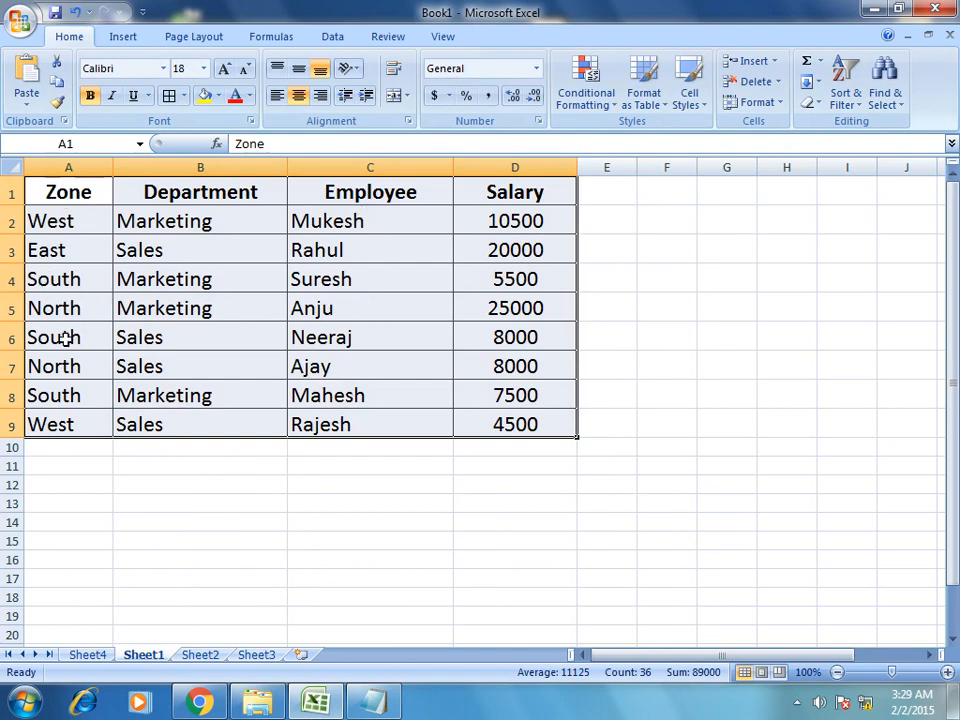
click(87, 652)
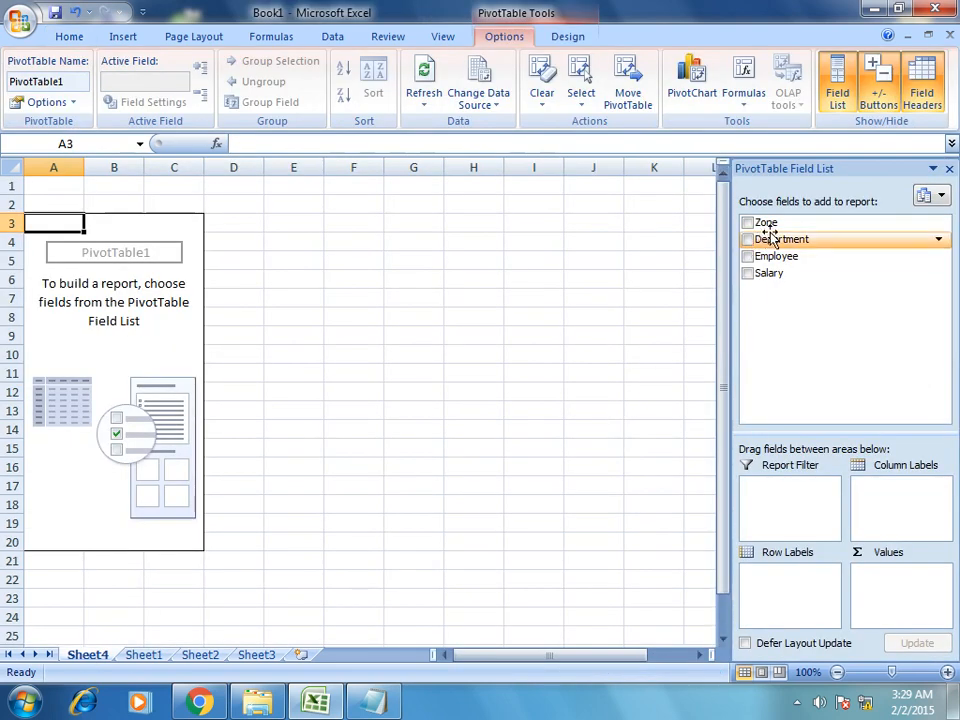
drag(770, 224, 776, 583)
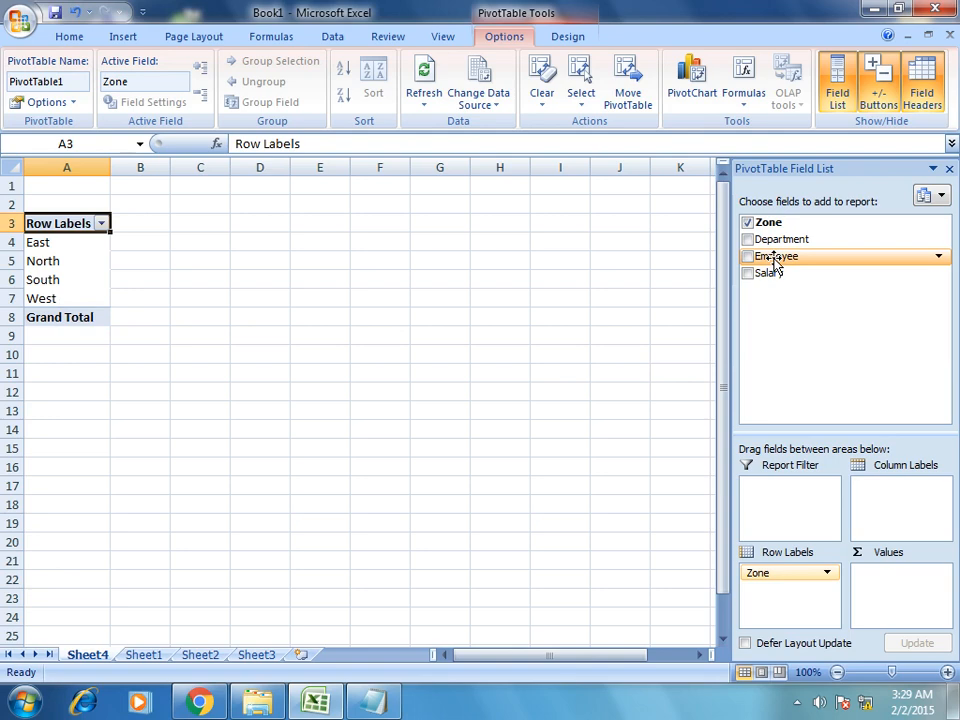
drag(777, 262, 897, 506)
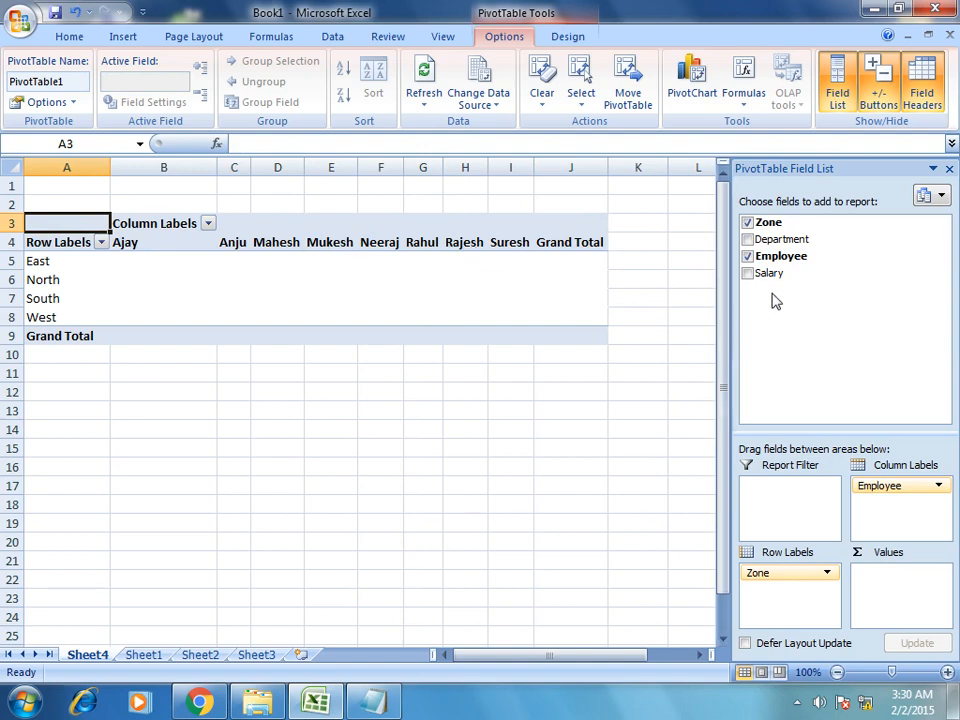
drag(774, 274, 891, 593)
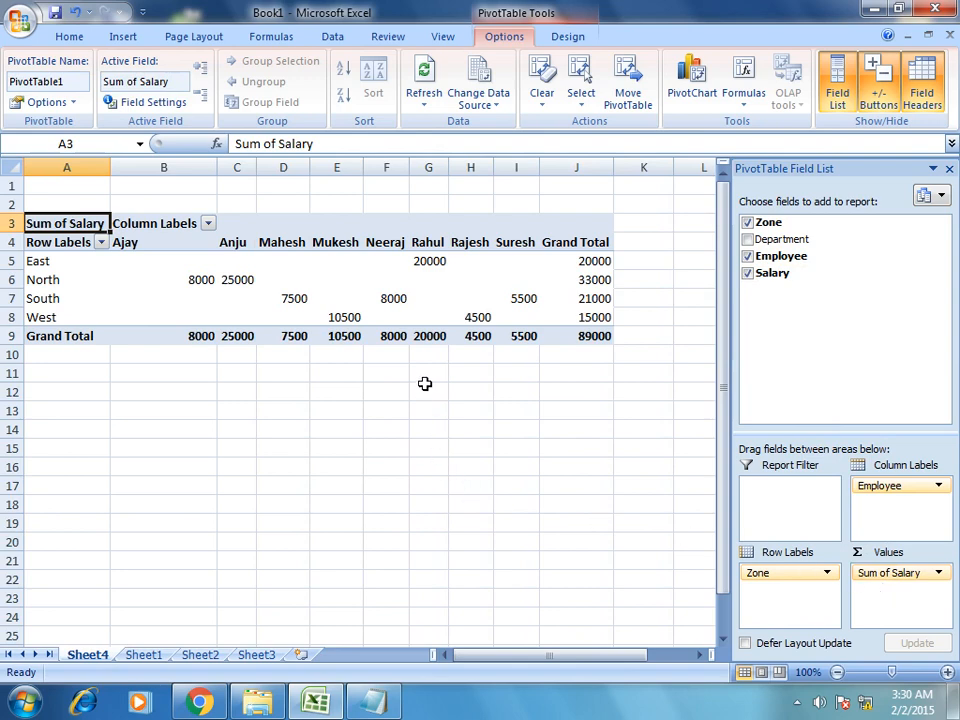
Review the East and North zone salaries and their grand totals in the Sheet4 pivot.
click(424, 381)
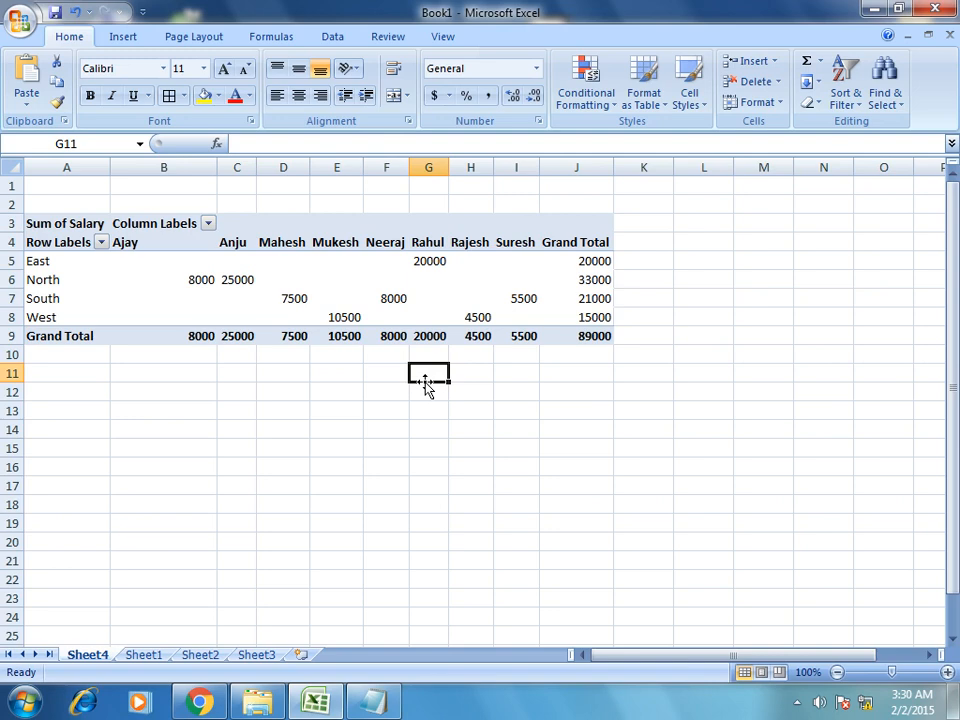
click(32, 260)
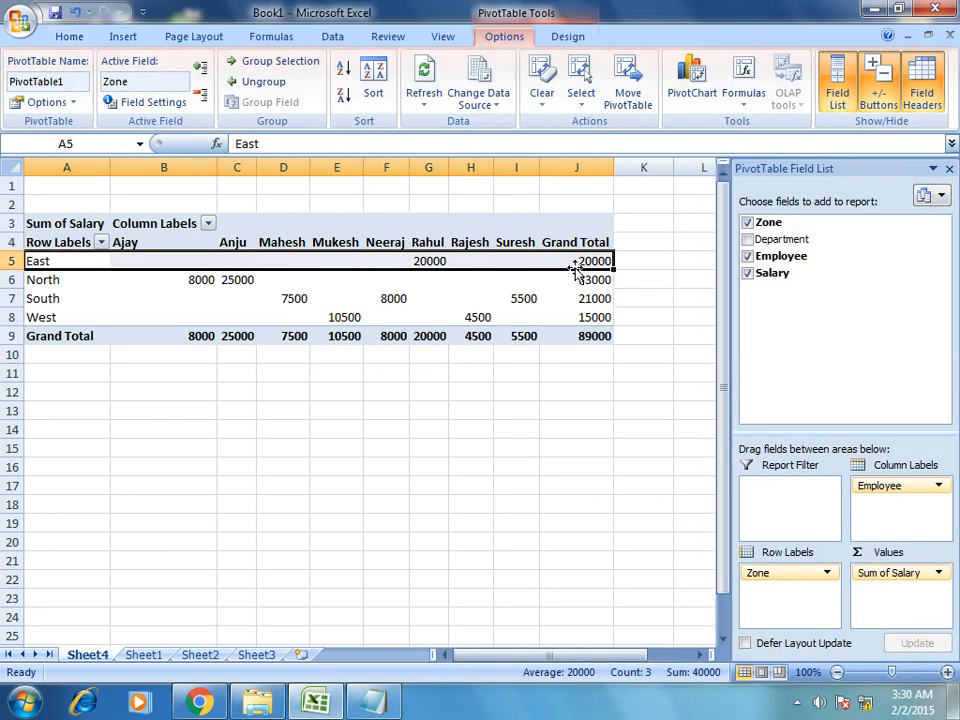
click(428, 260)
click(86, 259)
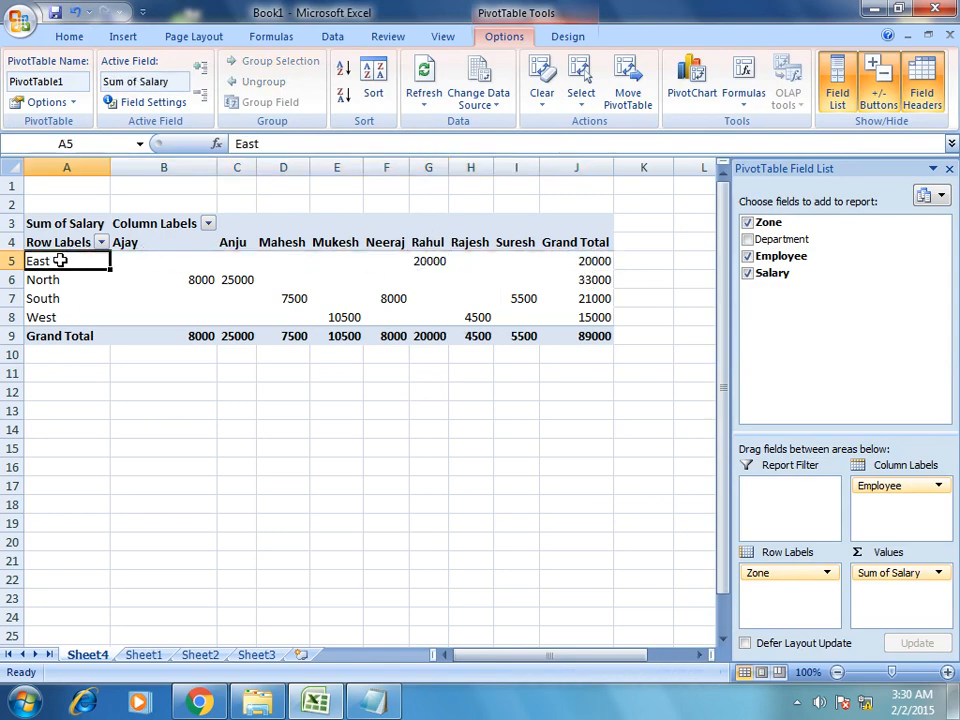
click(428, 261)
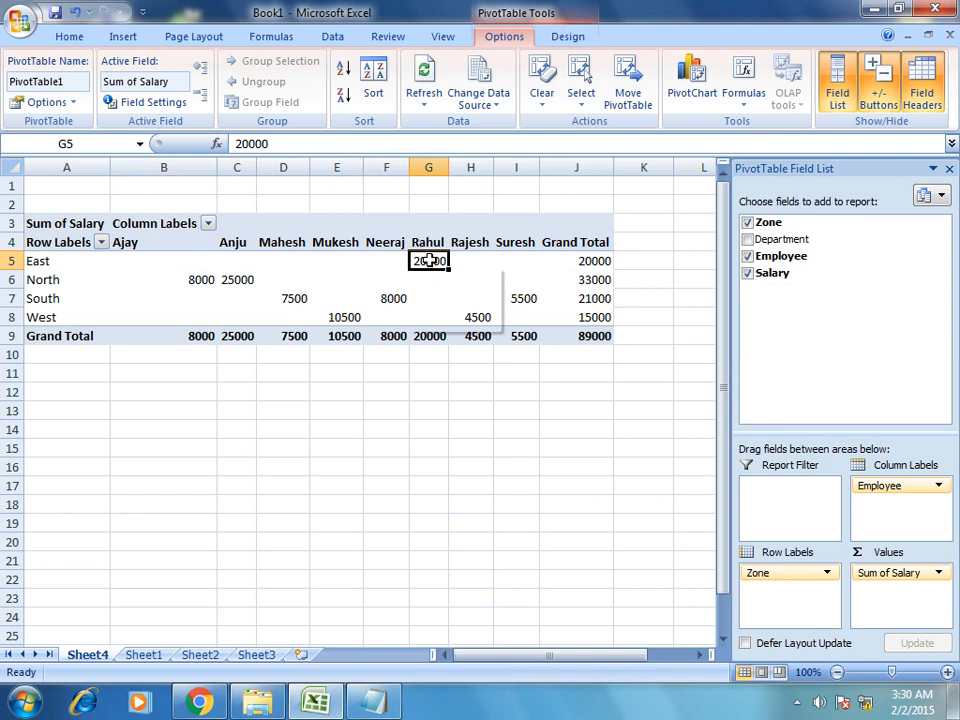
click(594, 261)
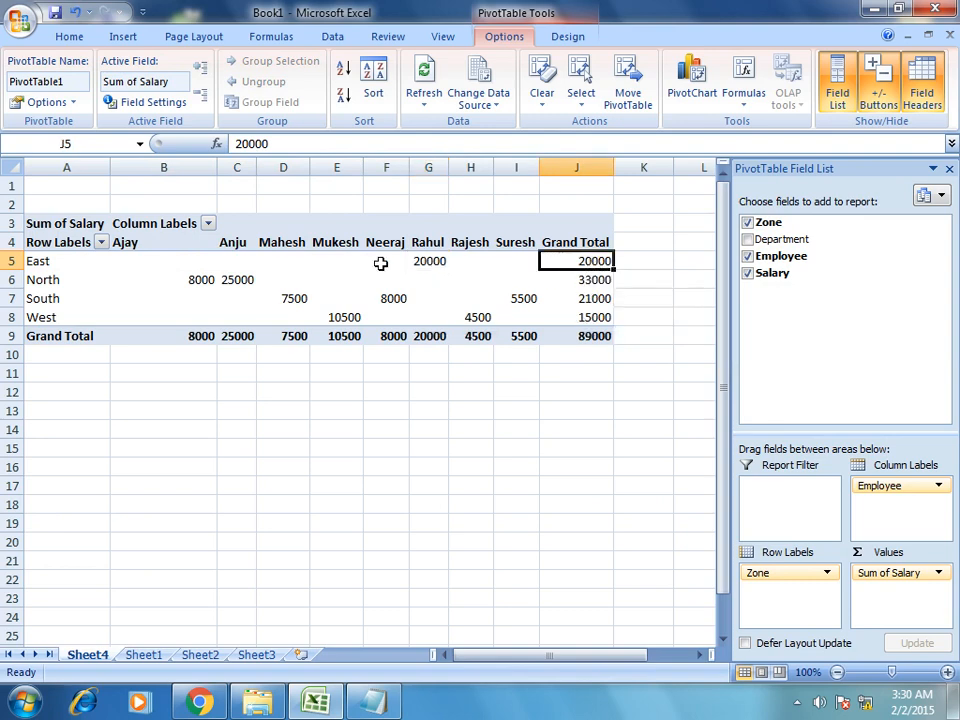
click(62, 276)
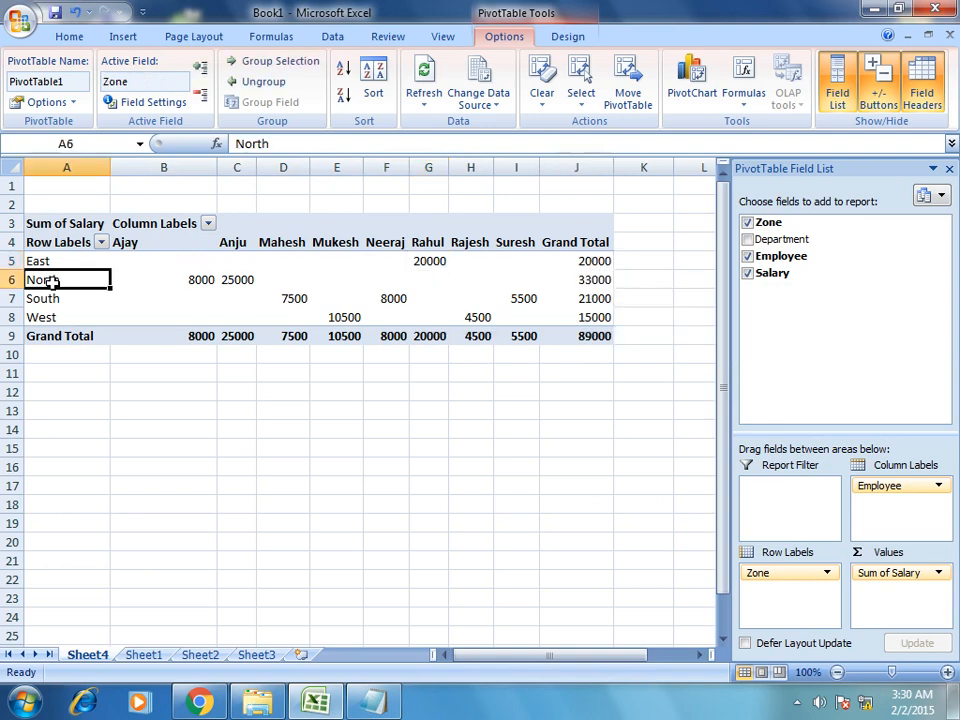
click(188, 280)
click(240, 280)
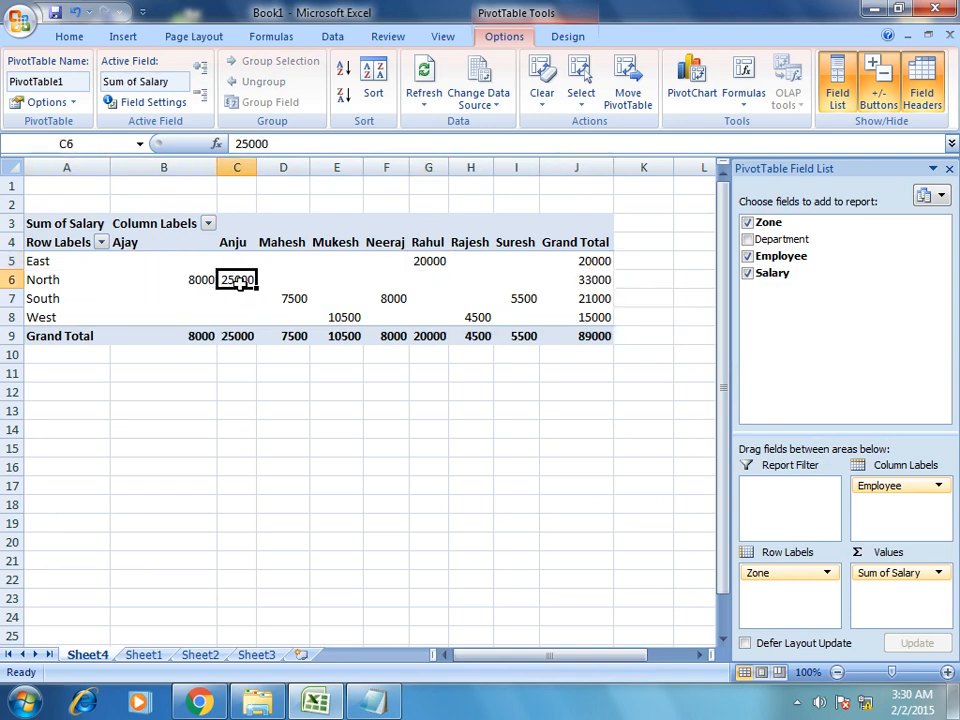
click(582, 281)
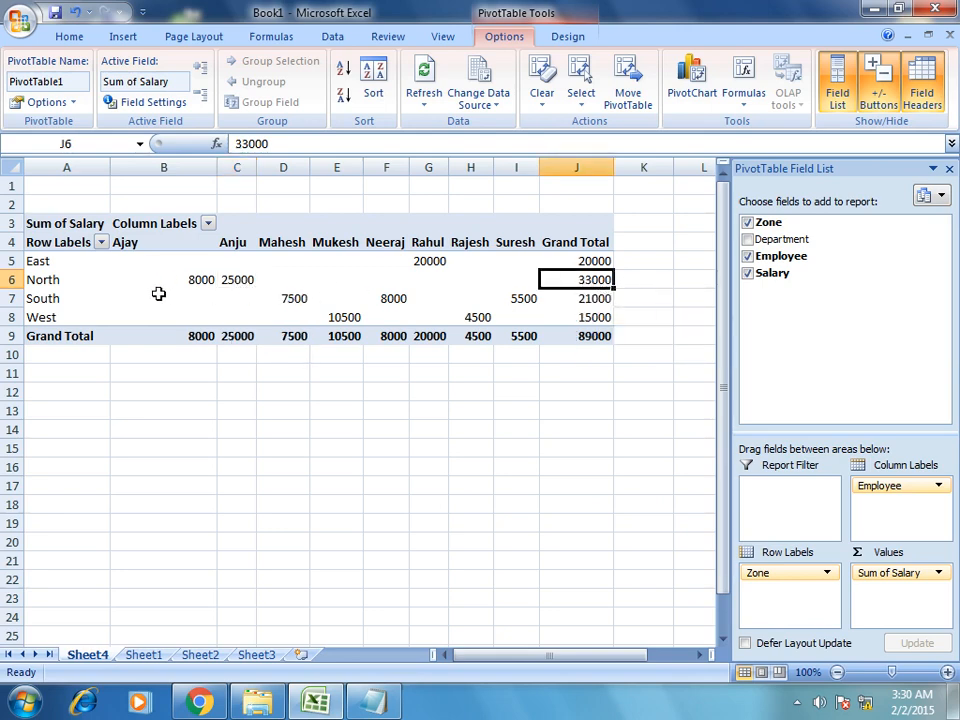
Review the South zone salaries for Mahesh, Neeraj and Suresh, its total, and the West row.
click(57, 298)
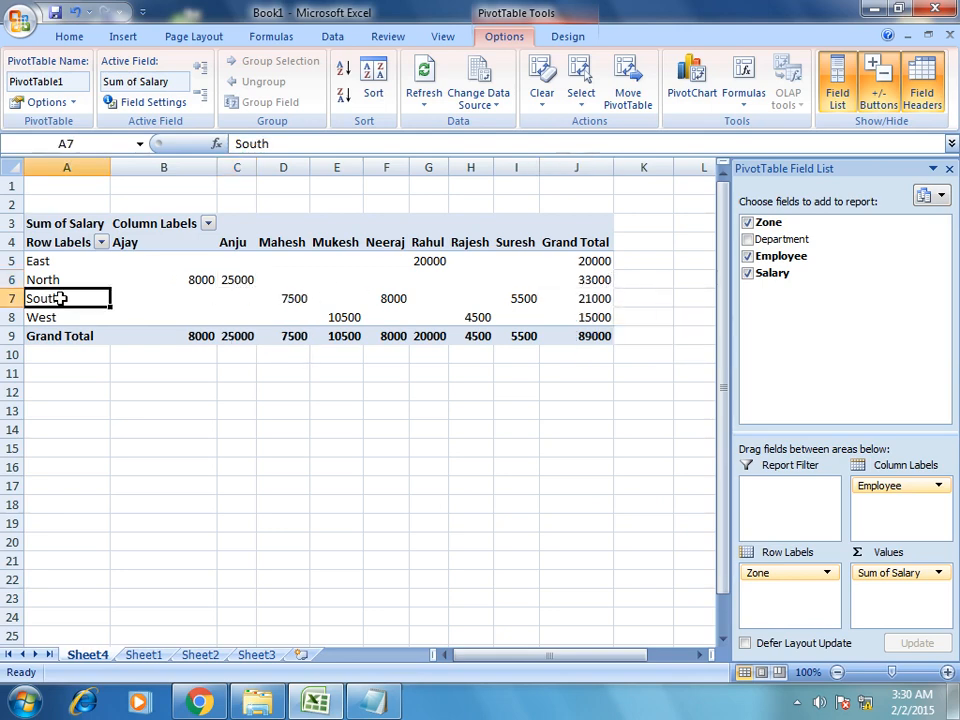
click(294, 302)
click(392, 300)
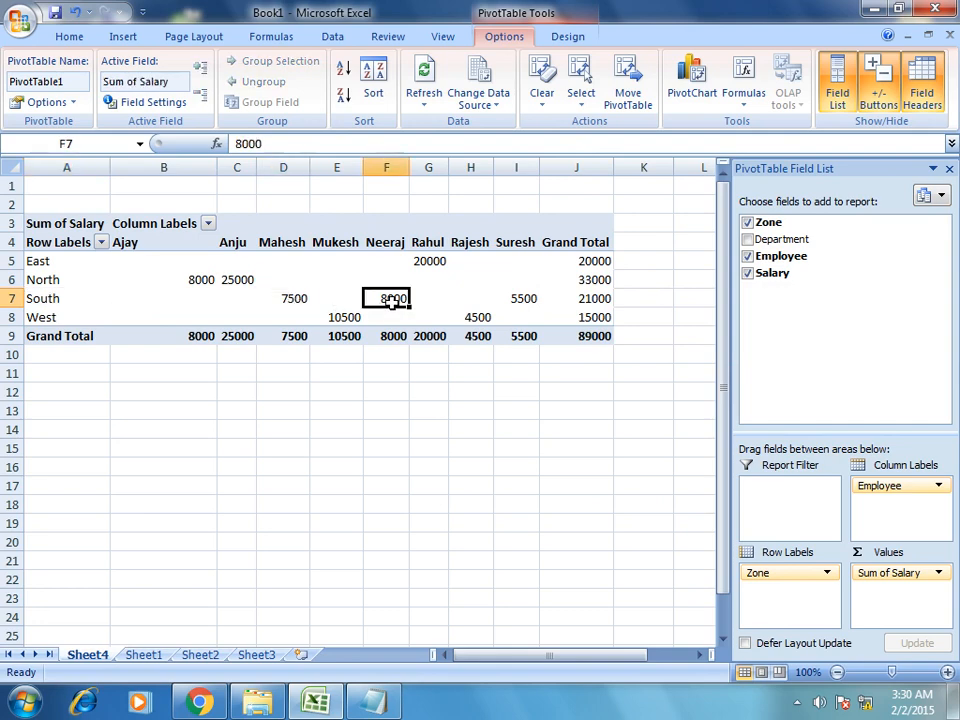
click(524, 299)
click(520, 242)
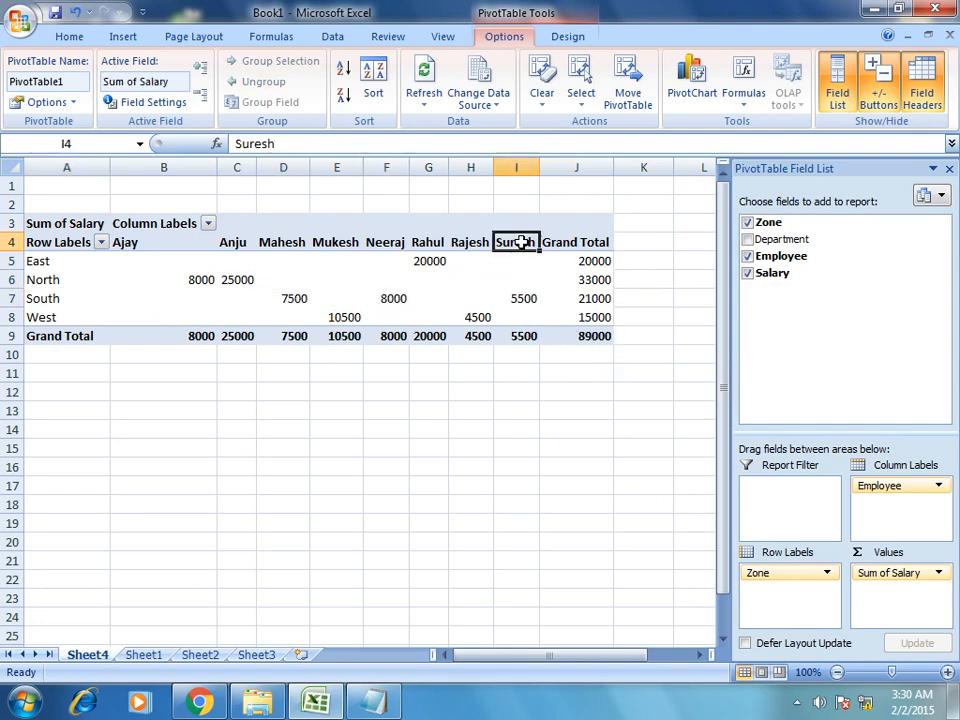
click(385, 242)
click(288, 242)
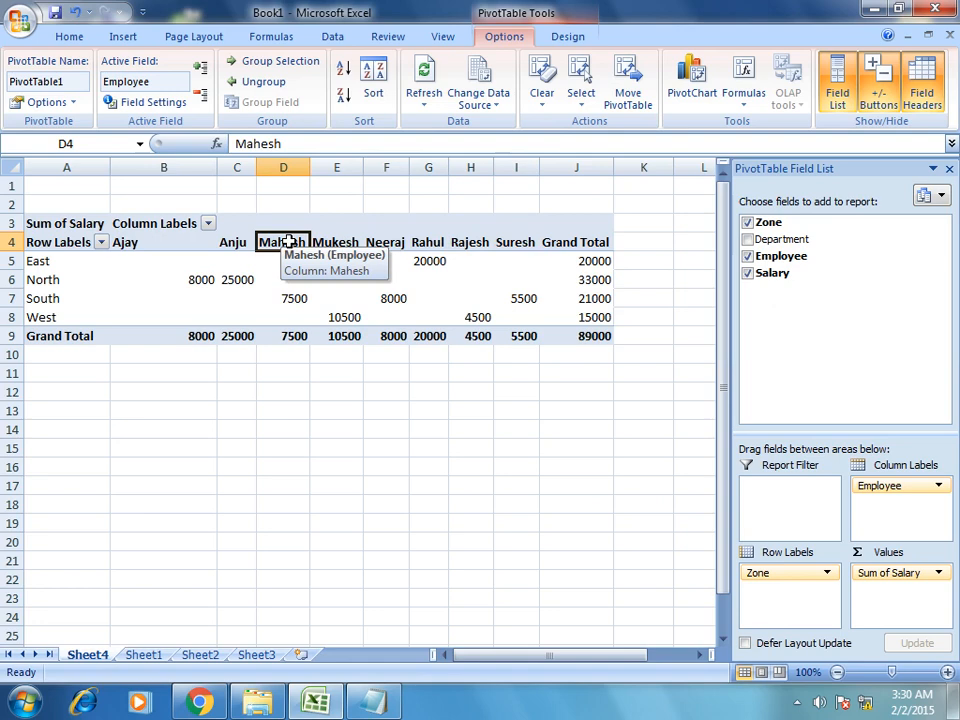
click(590, 299)
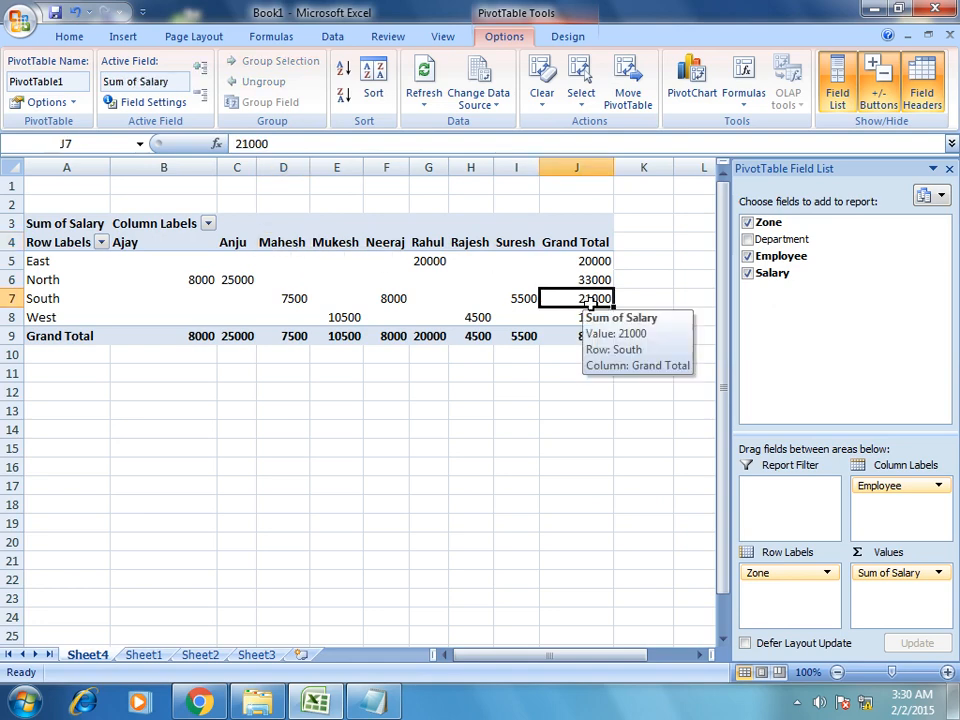
click(80, 317)
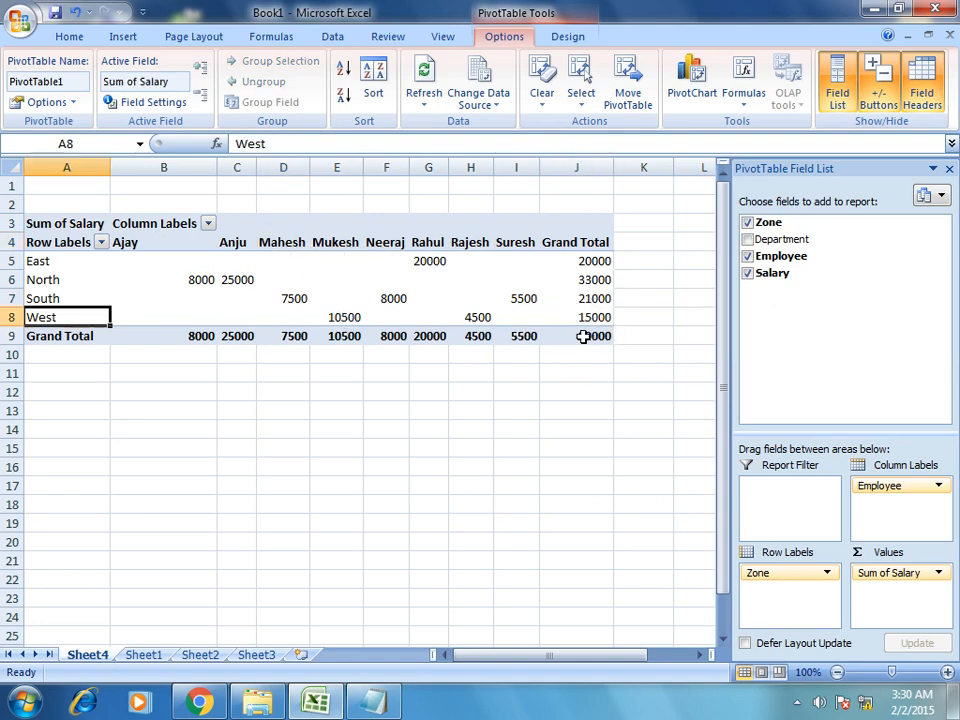
Highlight the Anju, Mahesh, Mukesh, Neeraj and Rahul salary columns and check the 89000 grand total.
drag(237, 255, 242, 336)
drag(283, 261, 289, 318)
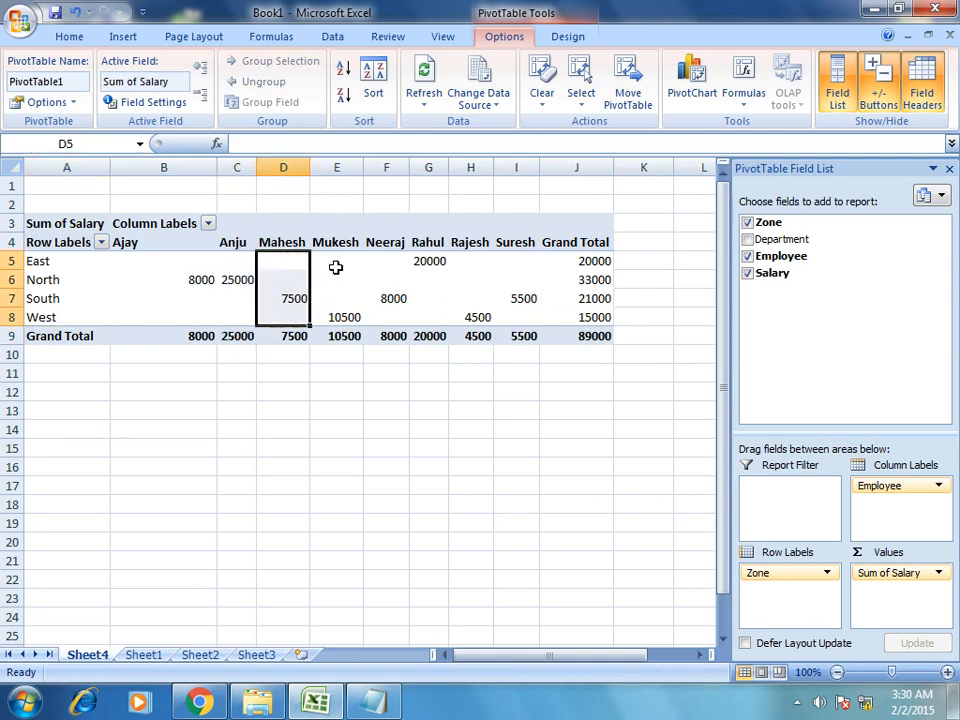
drag(335, 266, 336, 317)
drag(386, 261, 392, 316)
drag(429, 280, 430, 300)
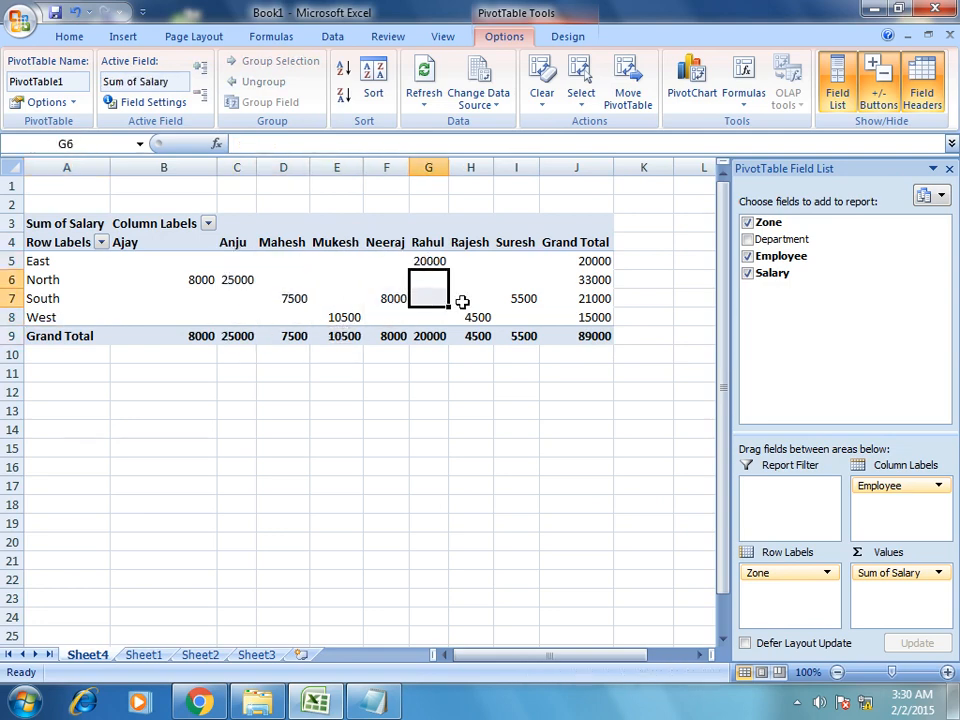
click(585, 336)
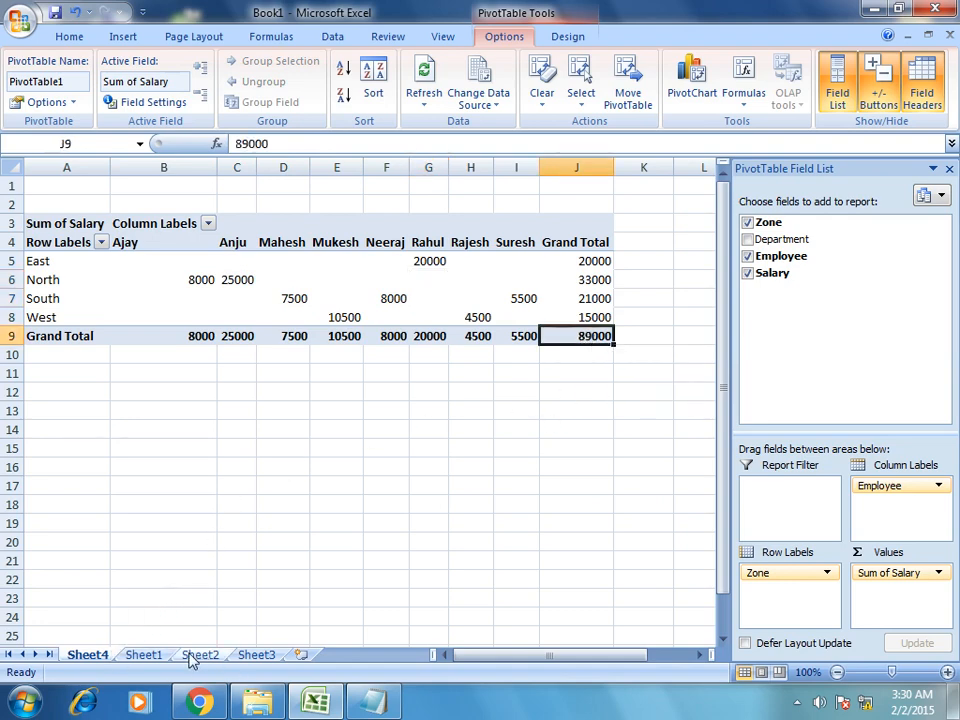
Zoom in and widen the Rahul and Anju columns so 20000 and 25000 display instead of #####.
click(150, 655)
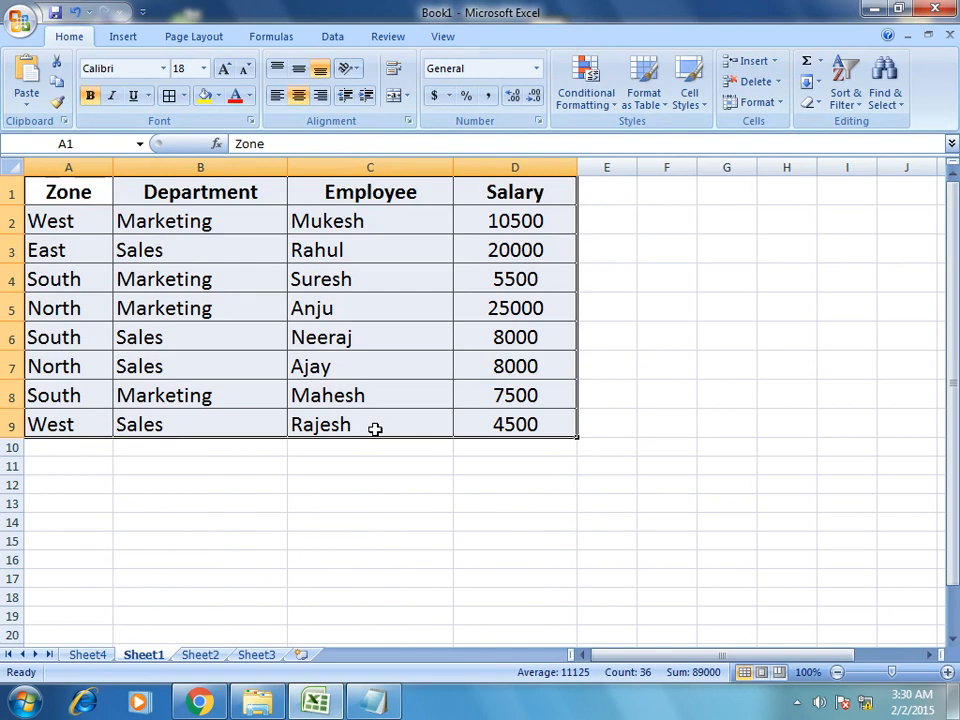
click(96, 658)
click(366, 428)
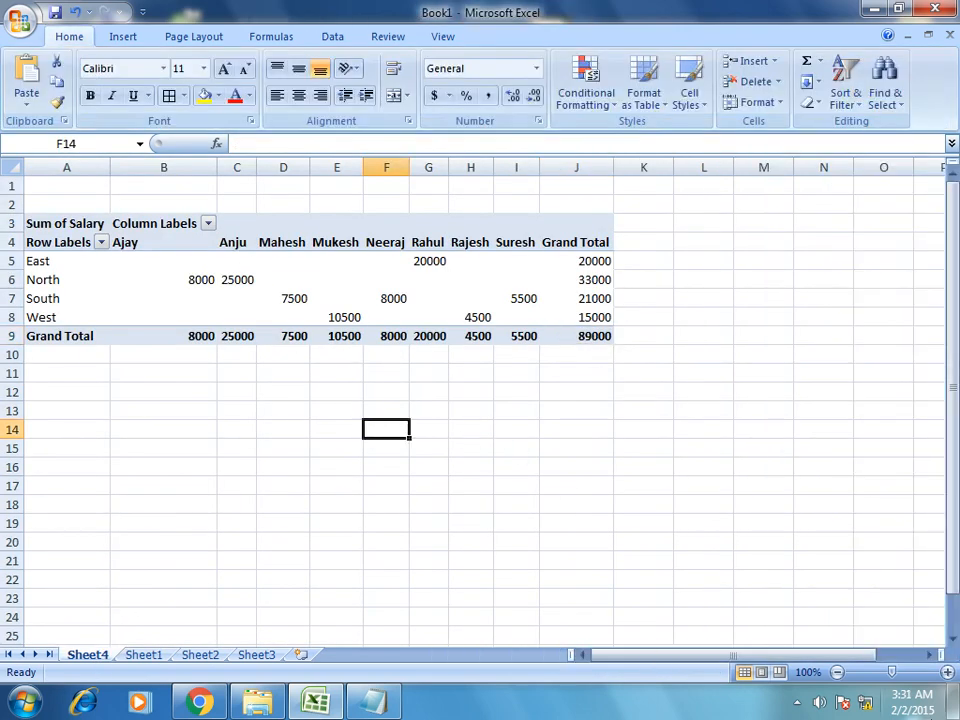
click(947, 673)
click(947, 673)
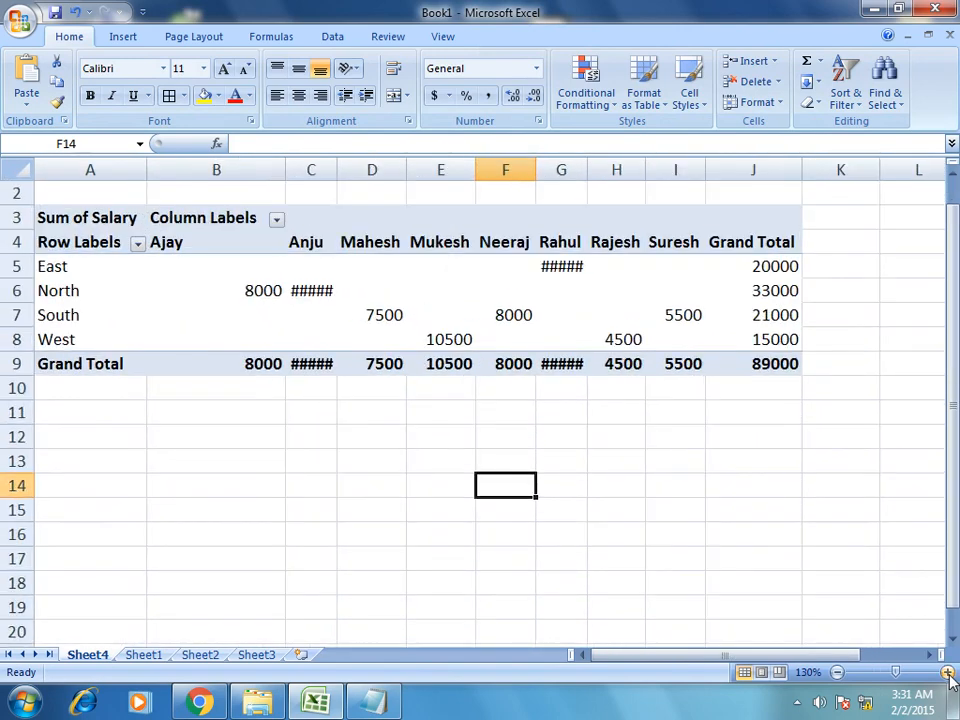
click(947, 673)
click(947, 673)
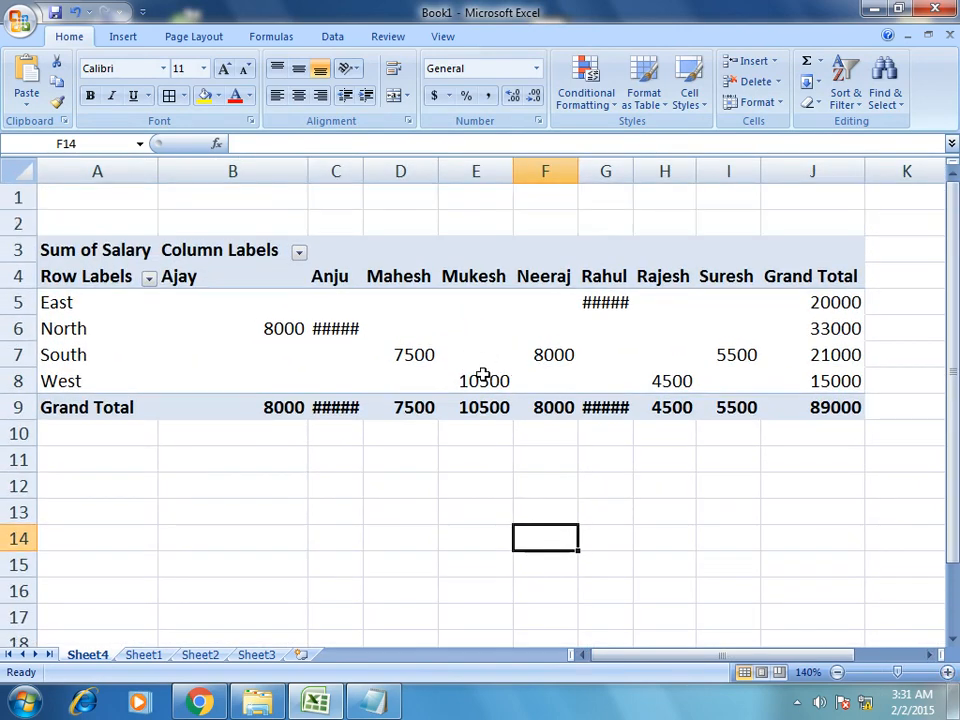
mouse_move(482, 374)
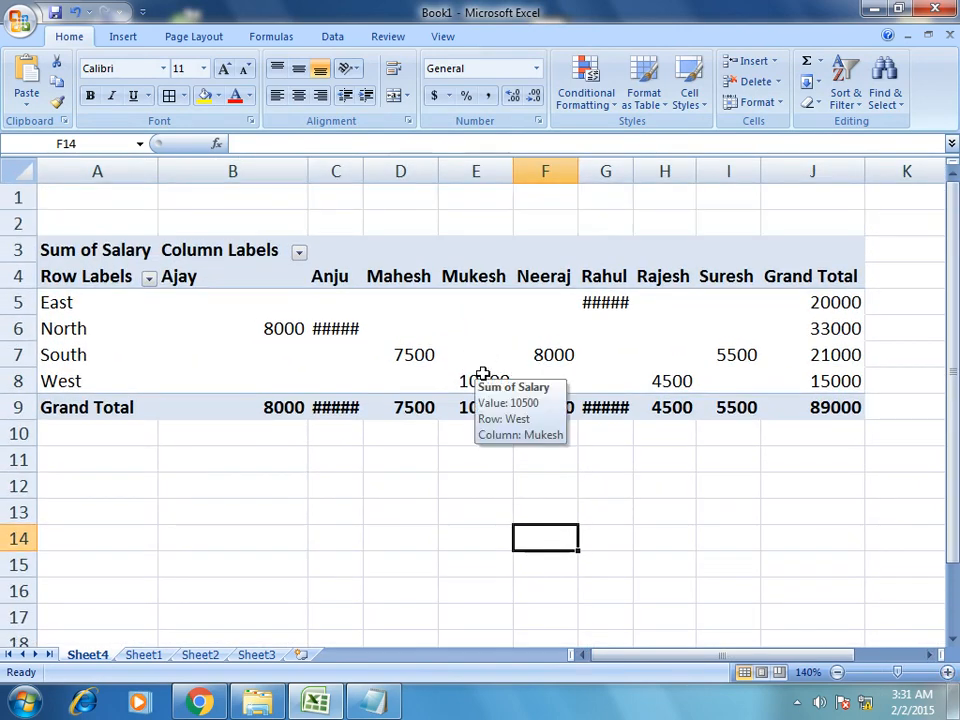
drag(634, 172, 667, 180)
drag(362, 178, 388, 180)
Insert a second PivotTable from Sheet1!$A$1:$D$9 onto a new worksheet, Sheet5.
click(143, 657)
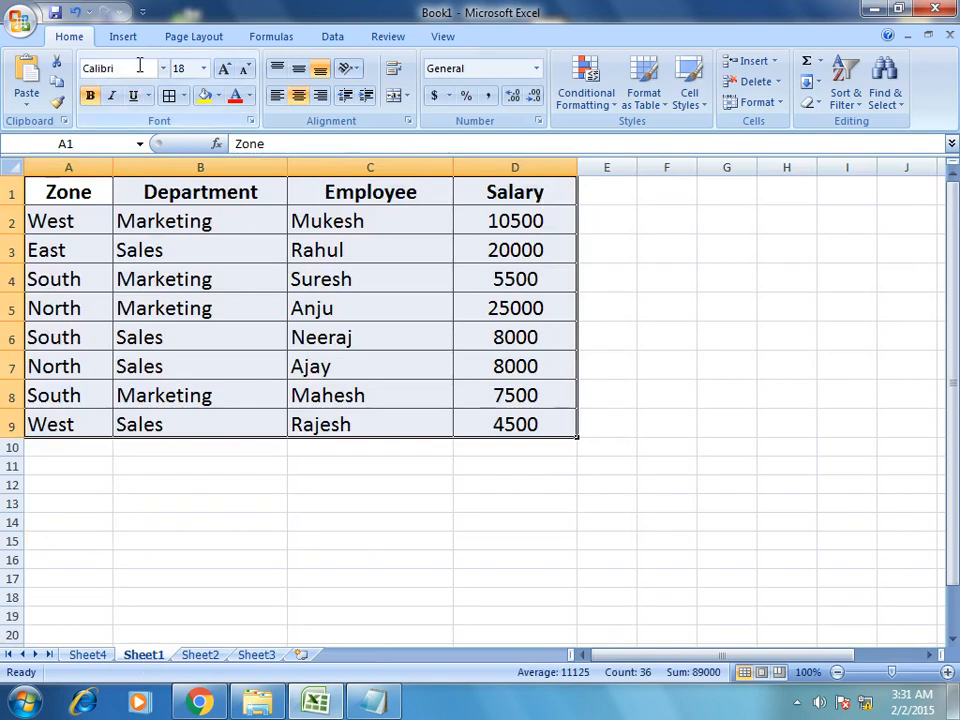
click(123, 37)
click(32, 96)
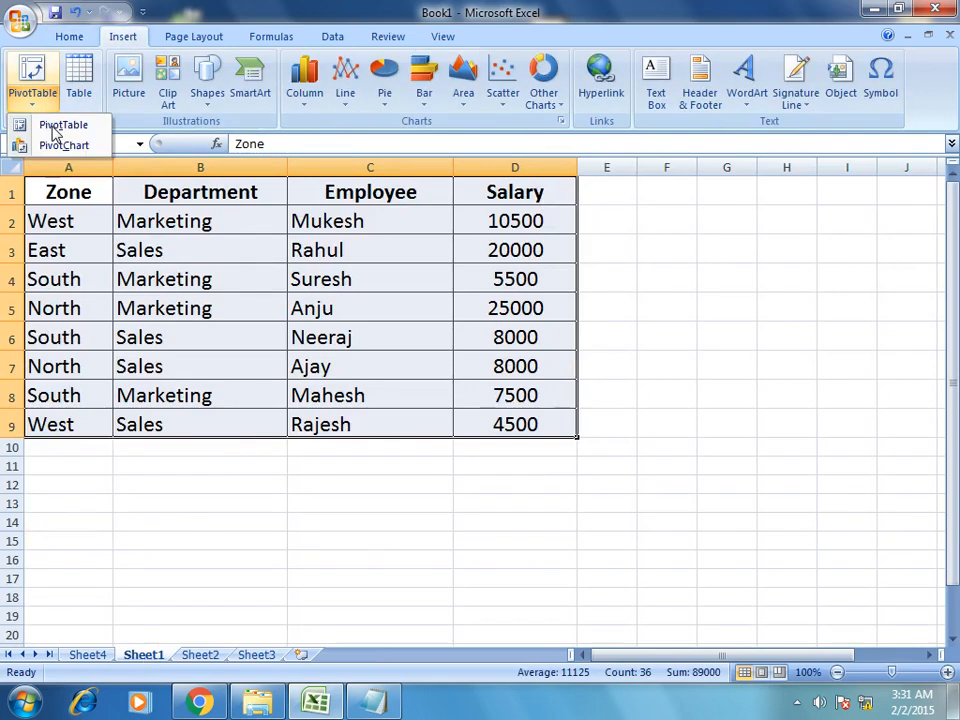
click(62, 127)
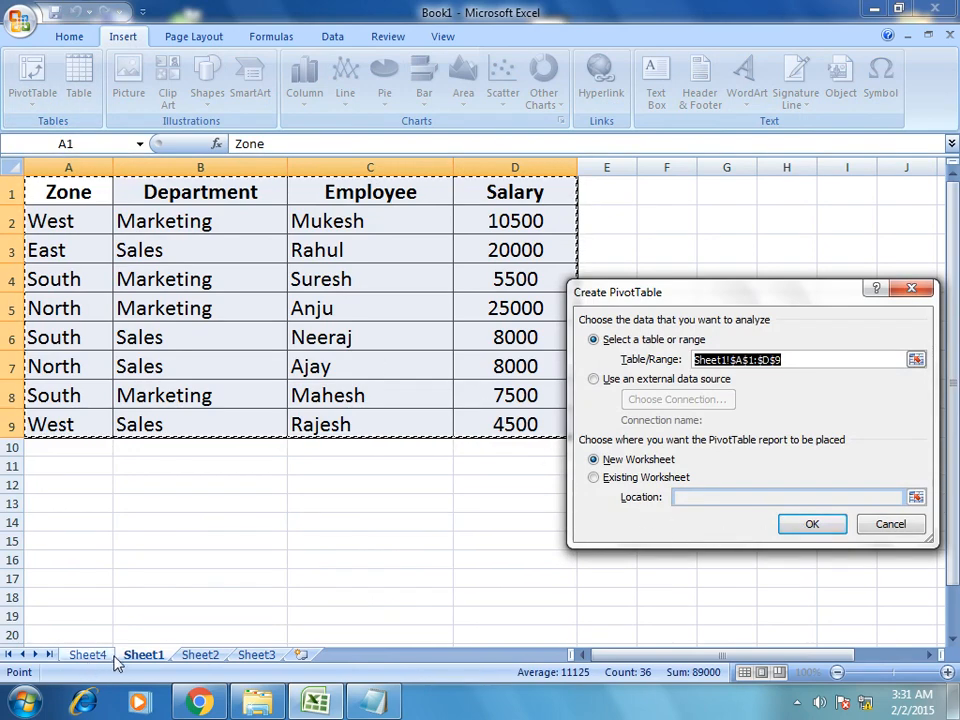
click(808, 527)
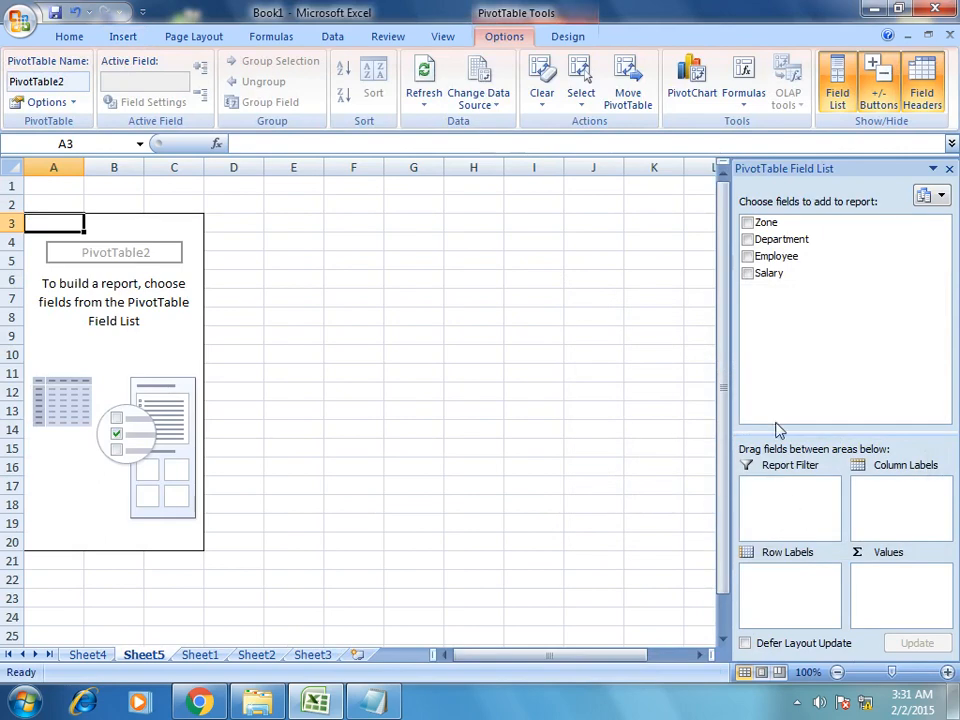
Lay out the Sheet5 pivot with Zone as rows, Department as columns and Sum of Salary as values.
drag(762, 222, 790, 592)
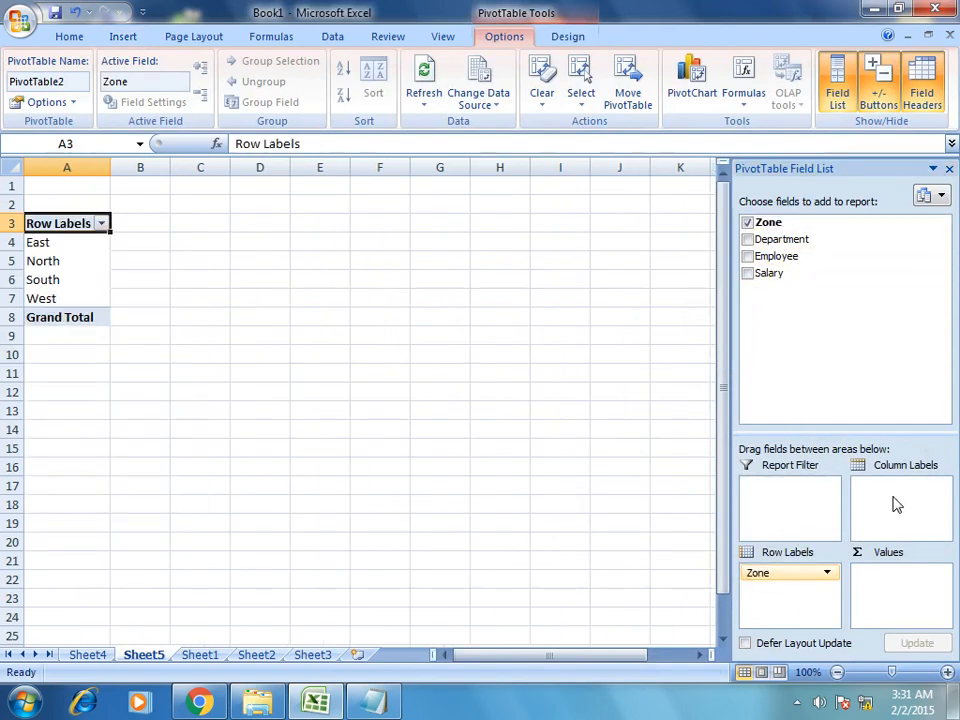
drag(752, 242, 890, 503)
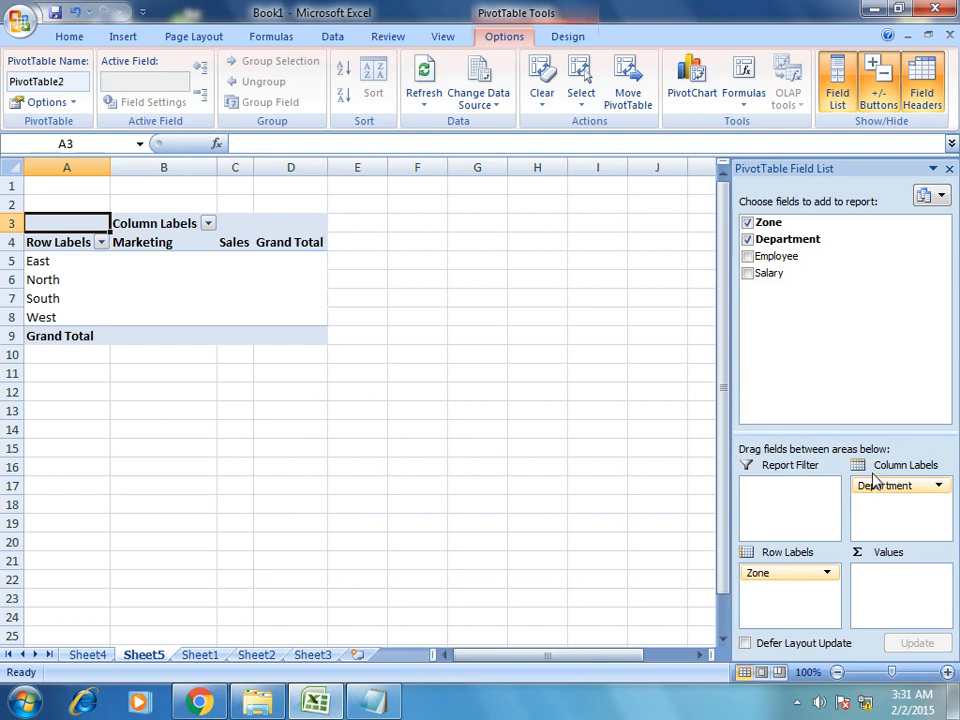
drag(782, 274, 913, 598)
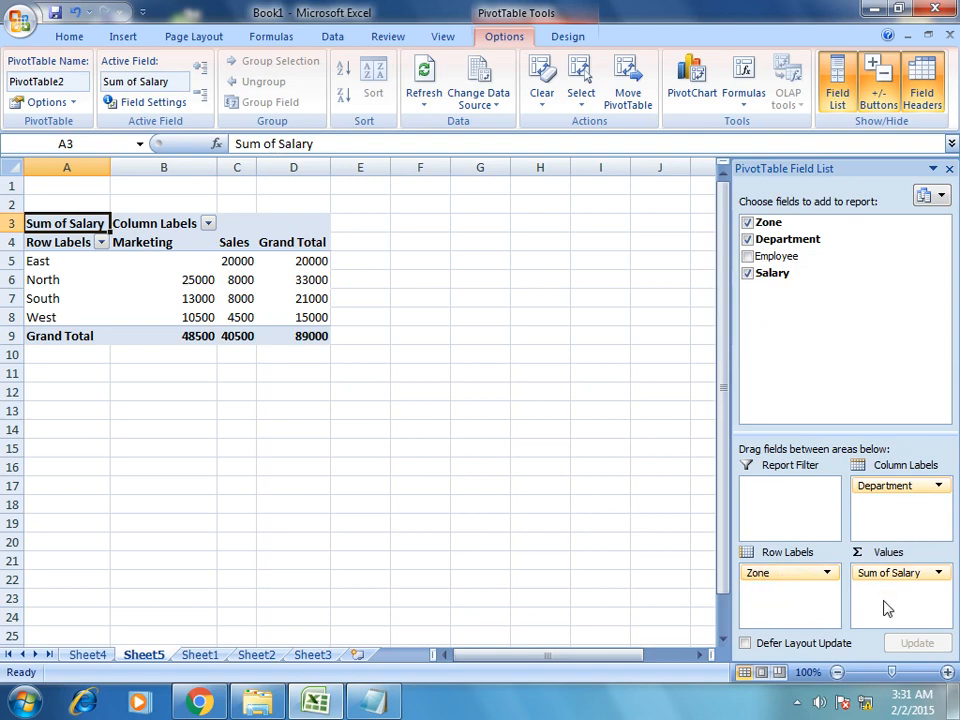
click(948, 673)
Zoom to 160% and centre the Marketing and Sales headings in B4:C4.
click(948, 673)
click(948, 673)
click(948, 673)
click(948, 673)
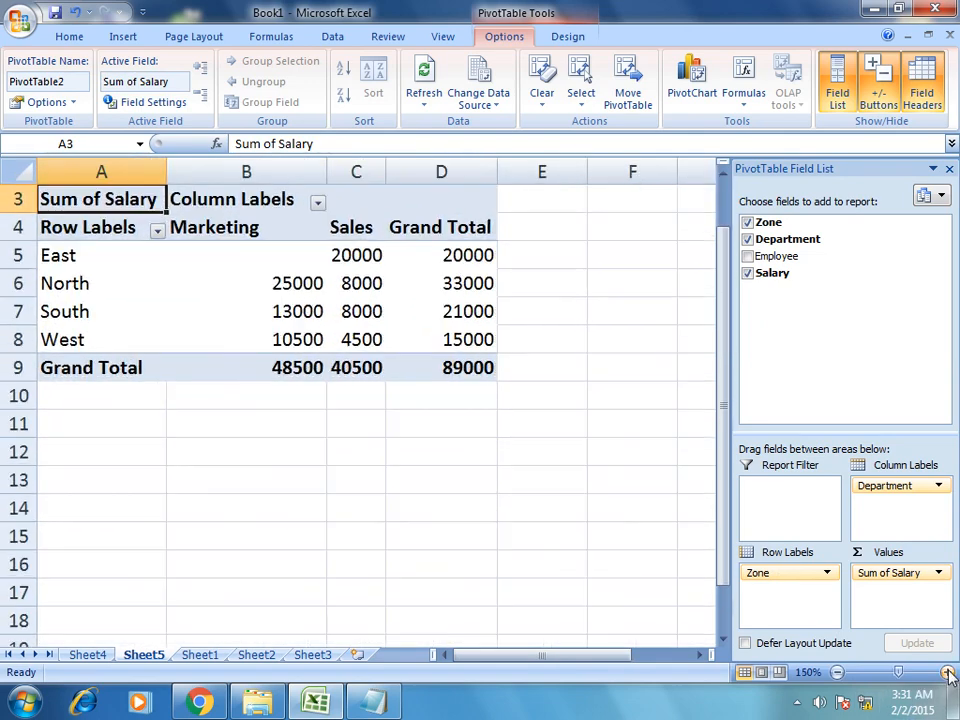
click(948, 673)
scroll(415, 430, up, 1)
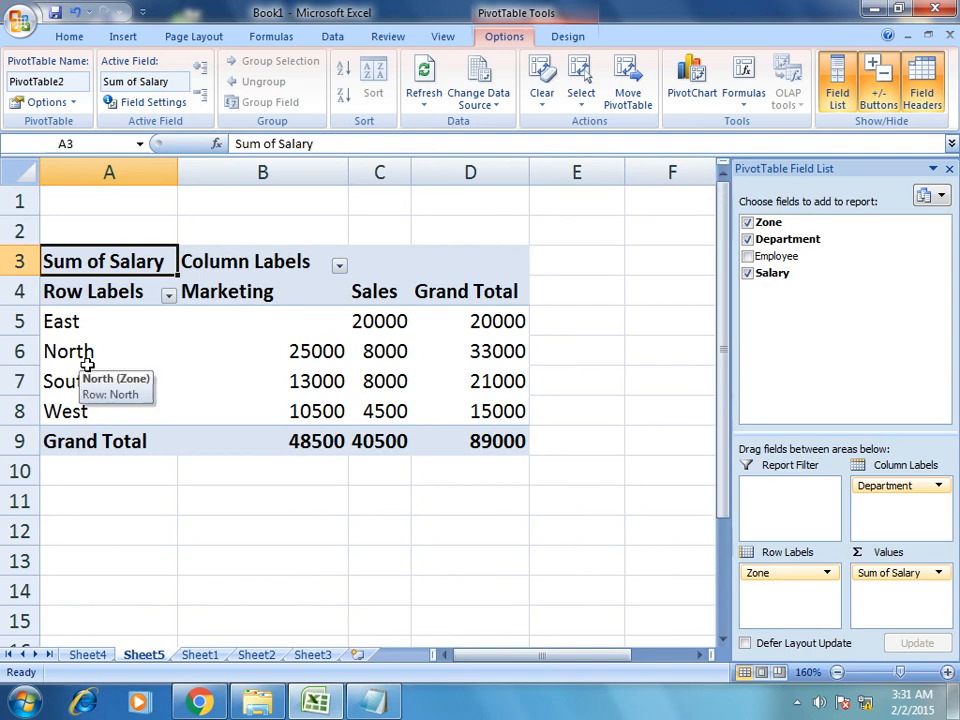
drag(265, 291, 375, 302)
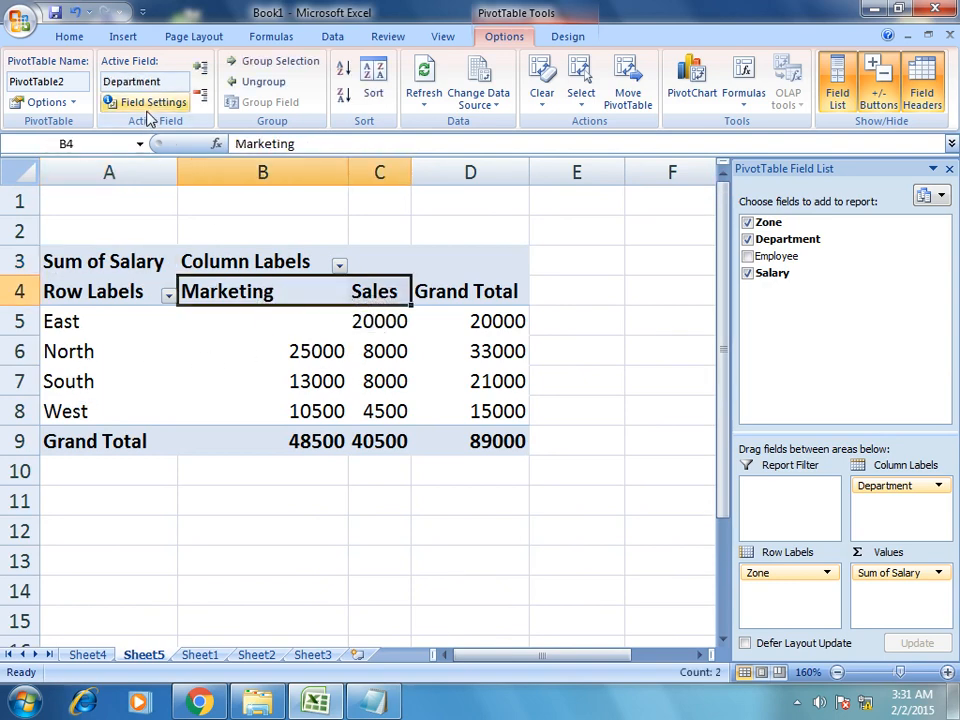
click(66, 38)
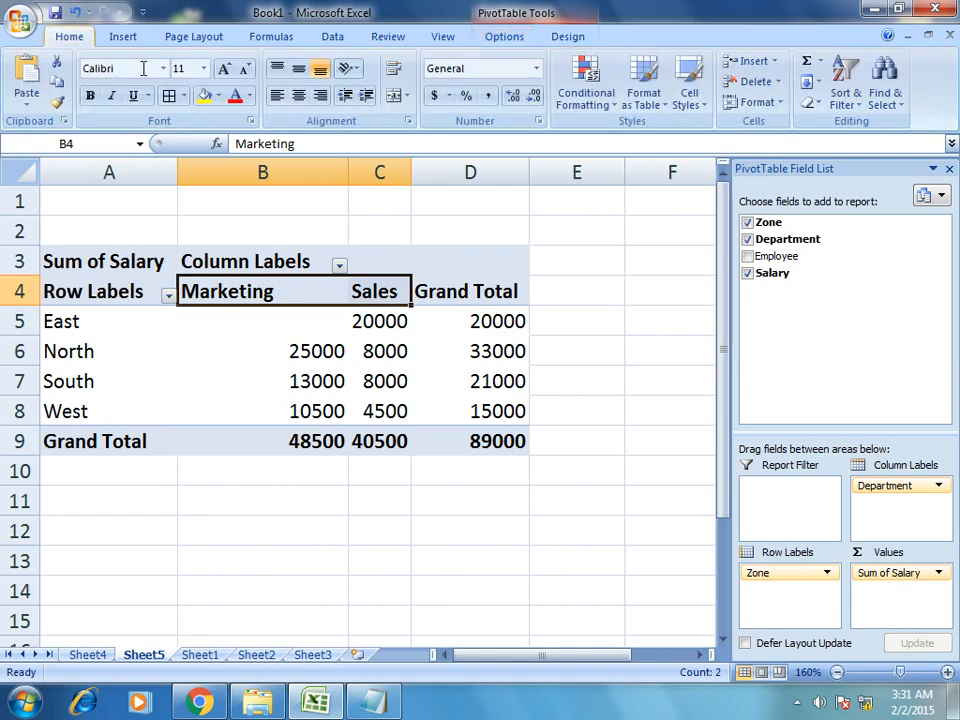
click(298, 95)
click(333, 510)
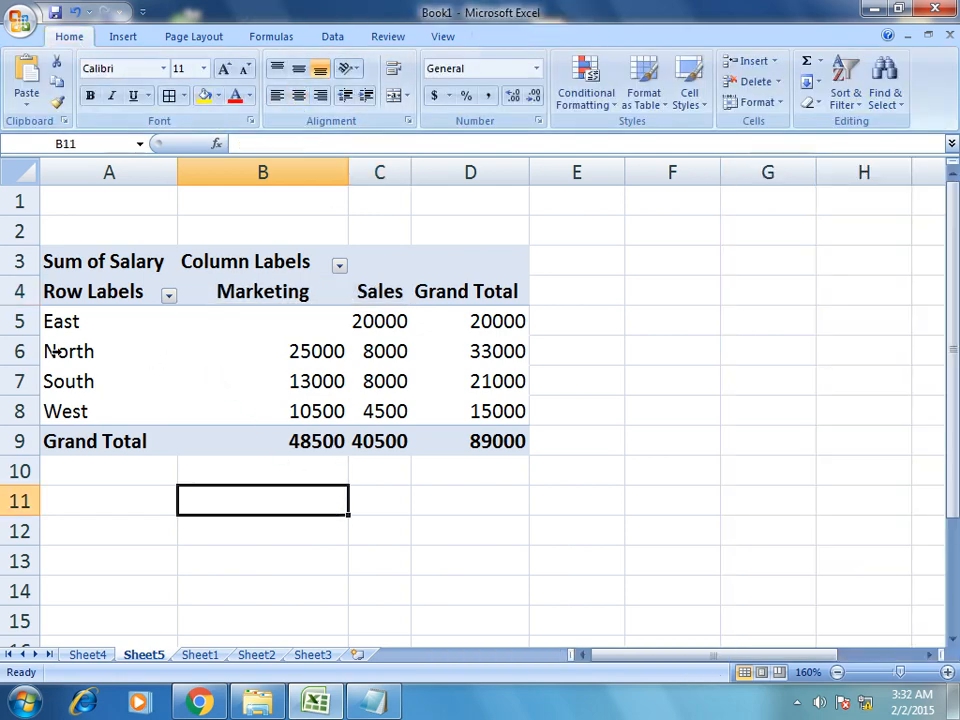
Inspect the North row (25000, 8000, total 33000) and the South row of the pivot.
click(315, 352)
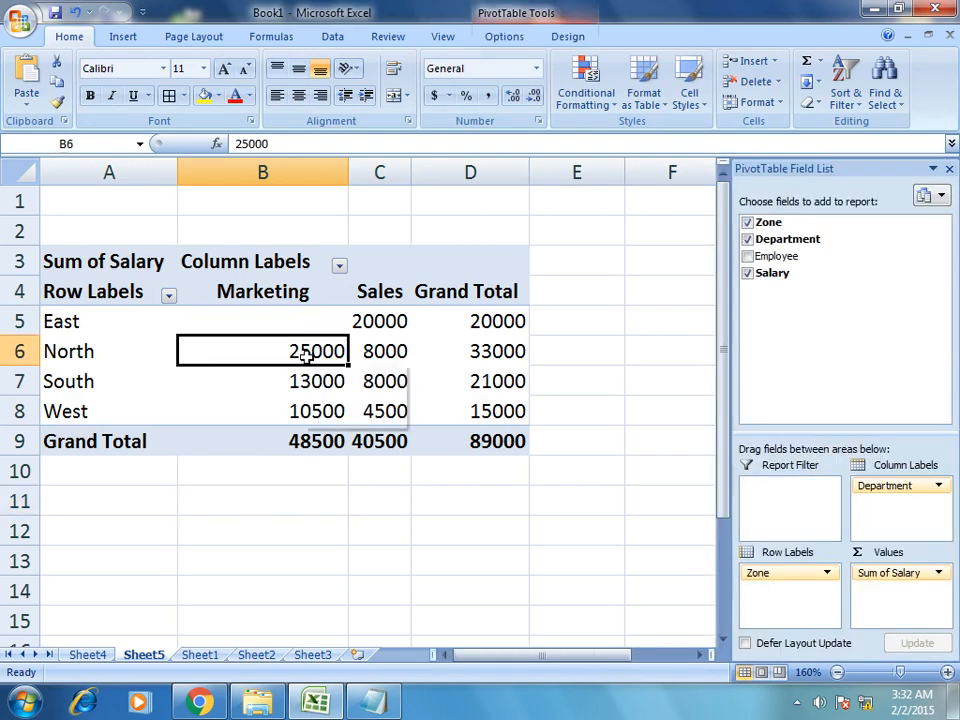
click(379, 351)
mouse_move(384, 352)
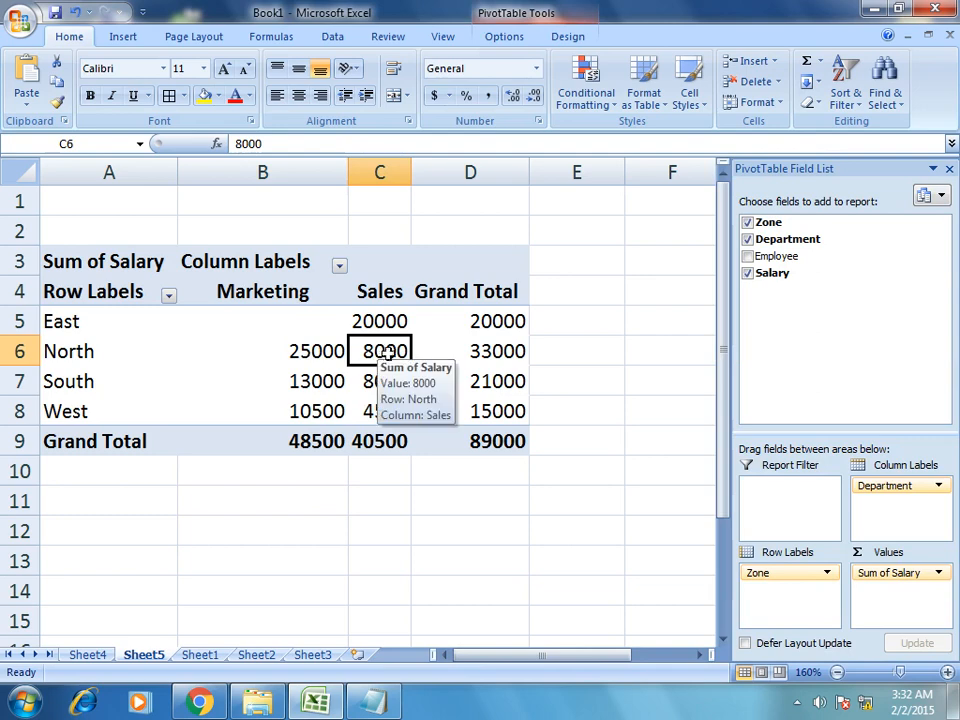
click(489, 351)
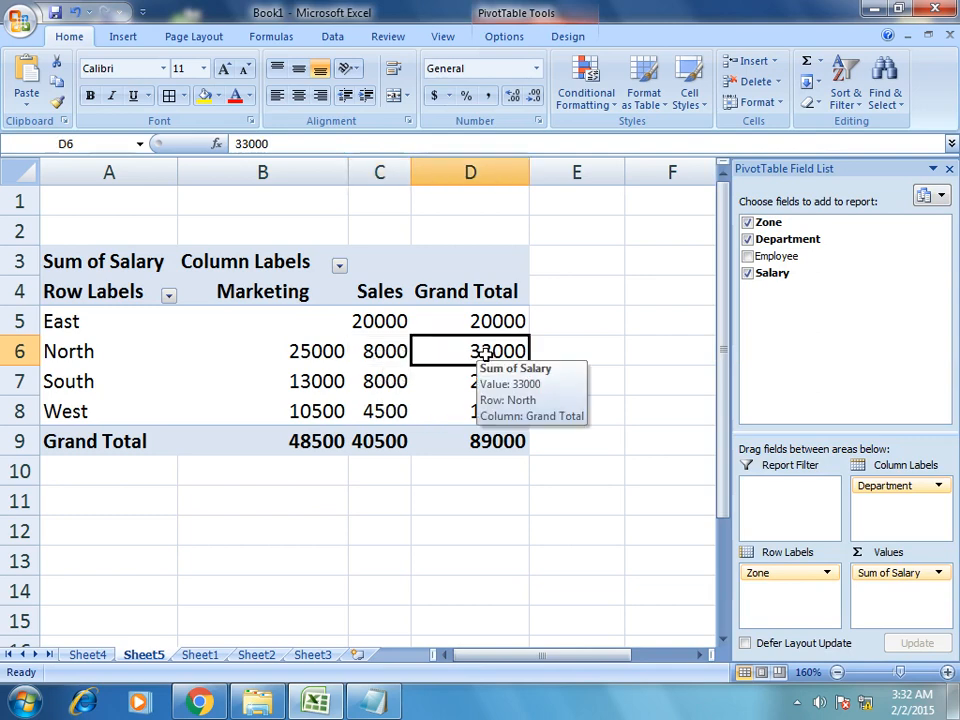
click(171, 351)
mouse_move(171, 351)
drag(171, 351, 454, 351)
mouse_move(349, 351)
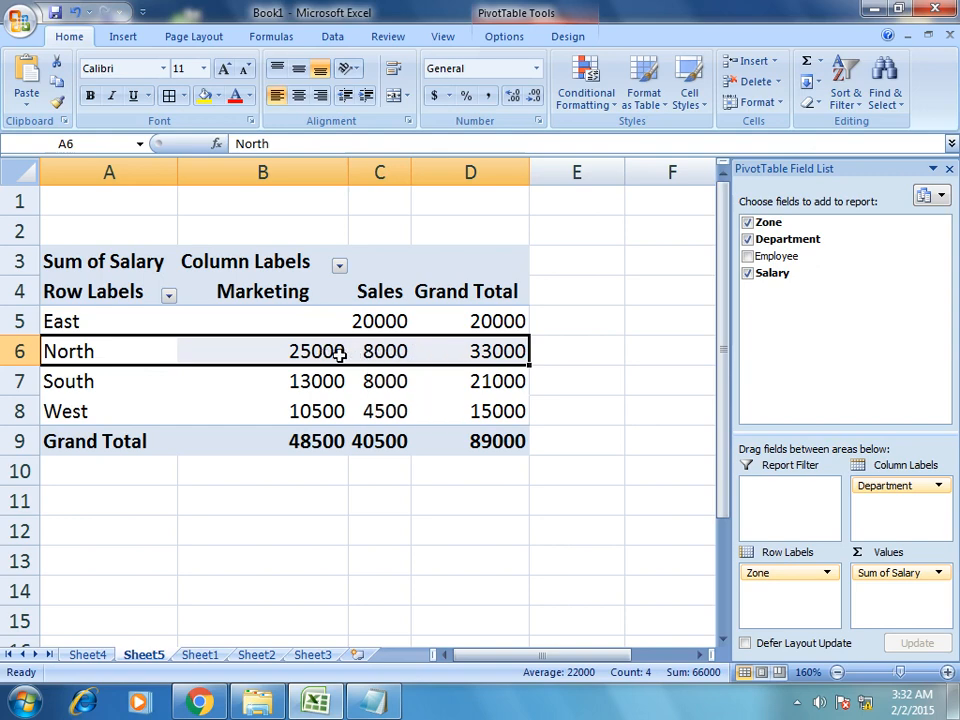
drag(82, 381, 468, 386)
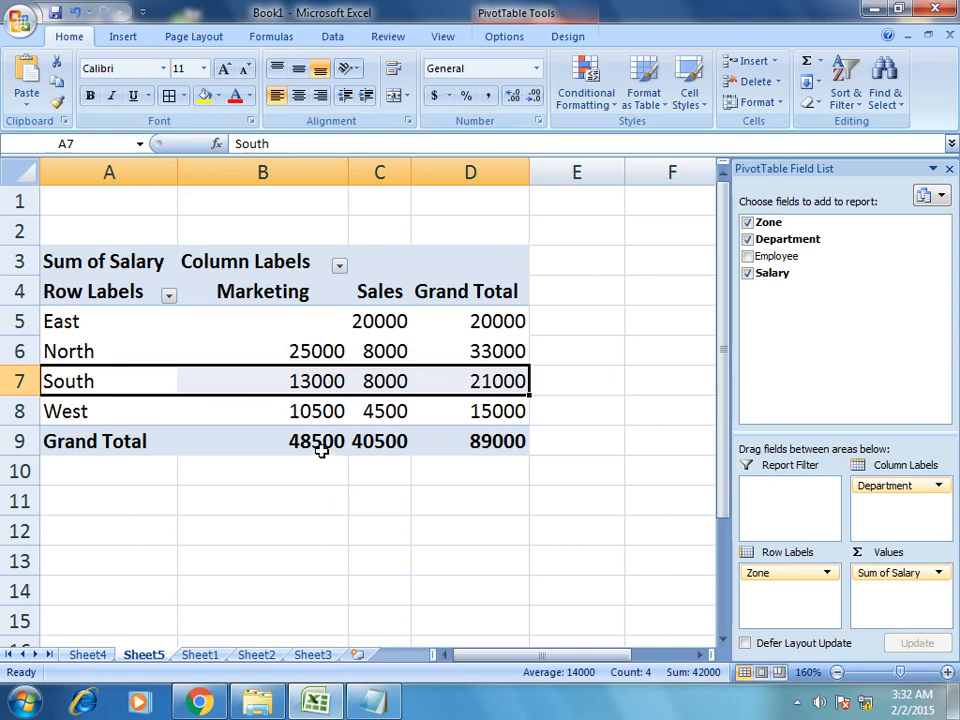
click(101, 350)
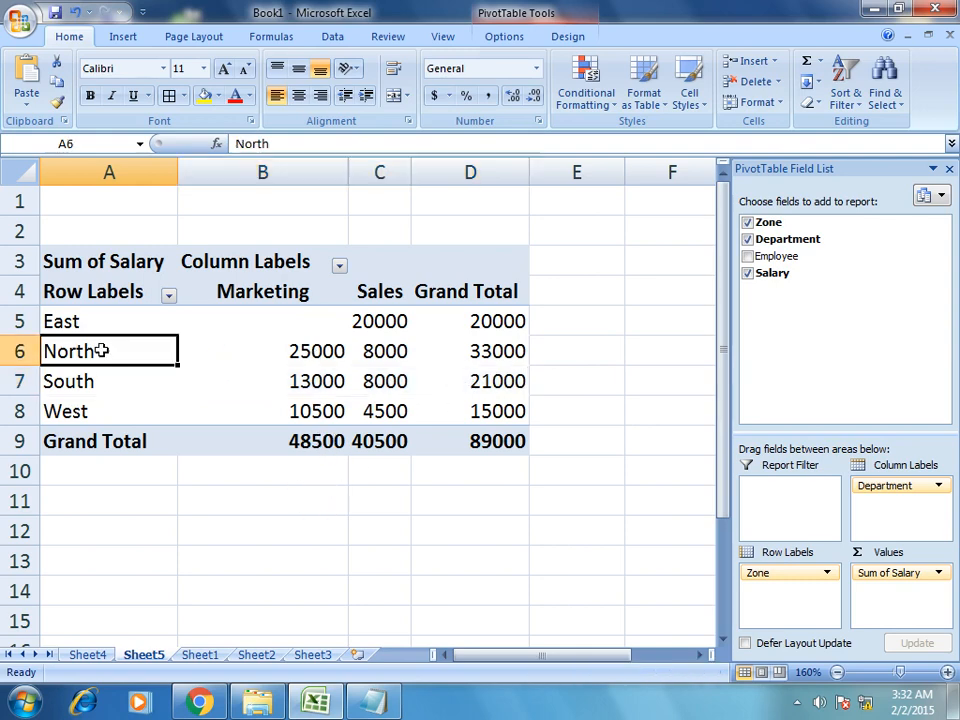
click(282, 352)
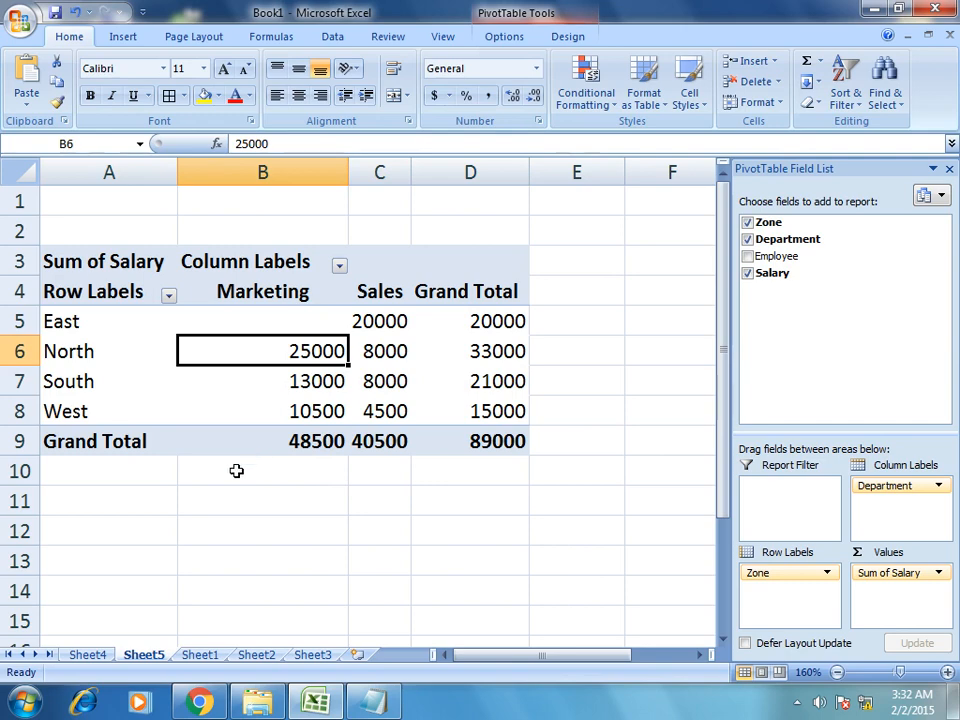
Check the Marketing salaries and the 48500 and 40500 grand totals against Sheet1, then return to the PDF.
drag(285, 381, 291, 408)
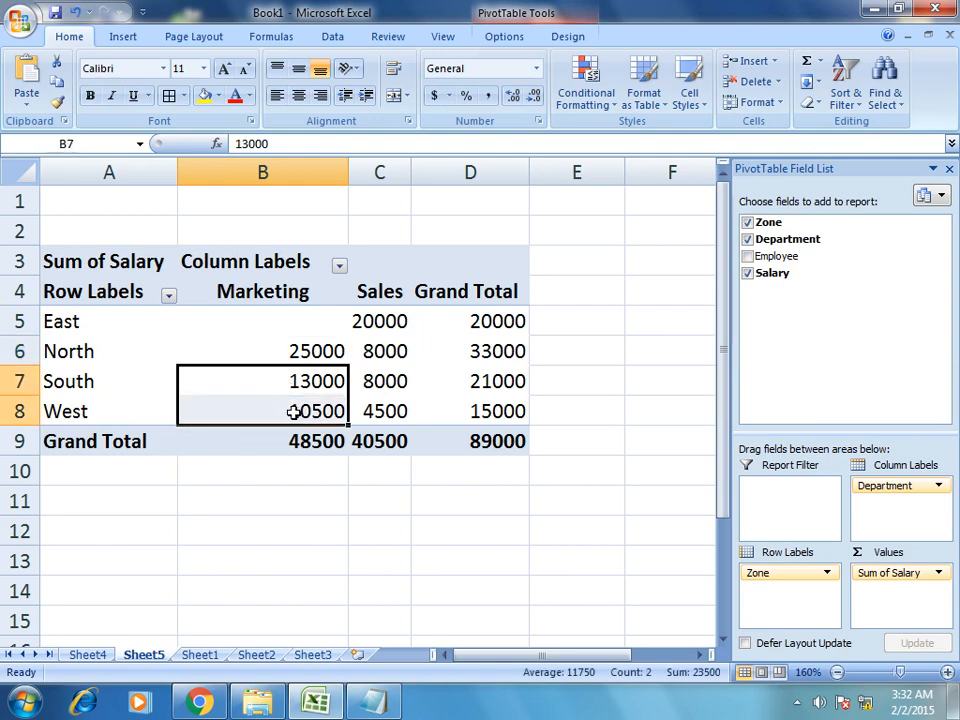
click(292, 350)
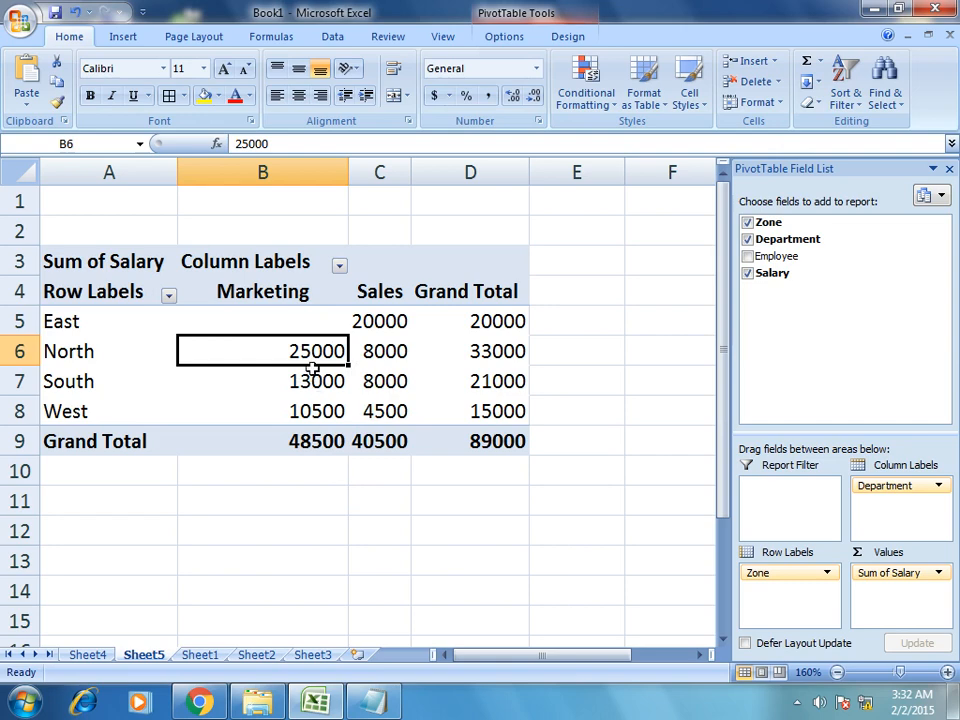
drag(293, 347, 300, 432)
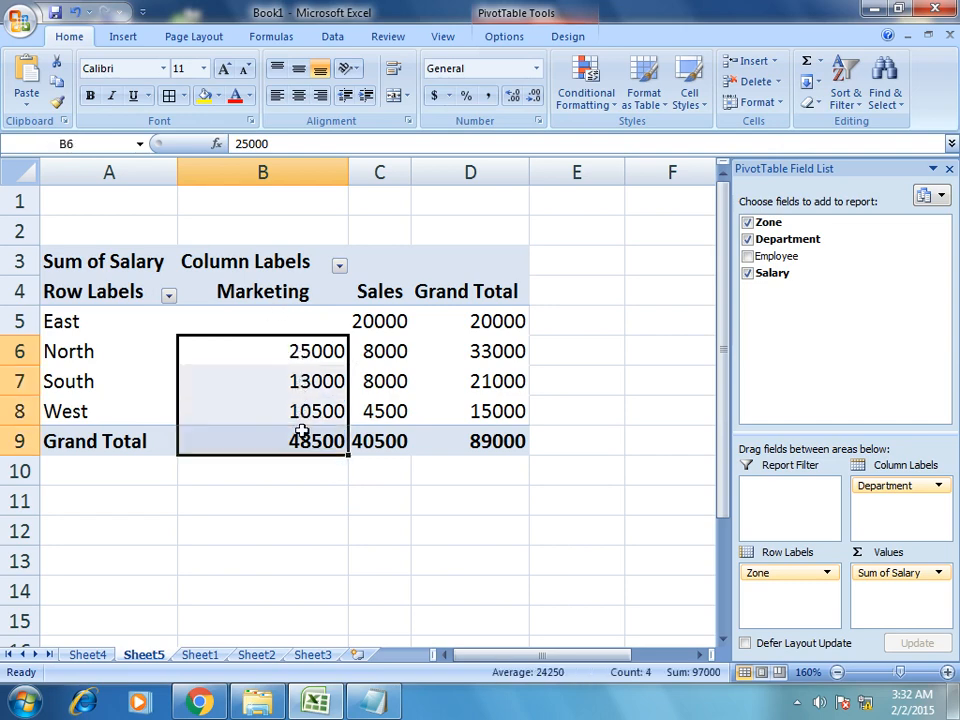
click(300, 438)
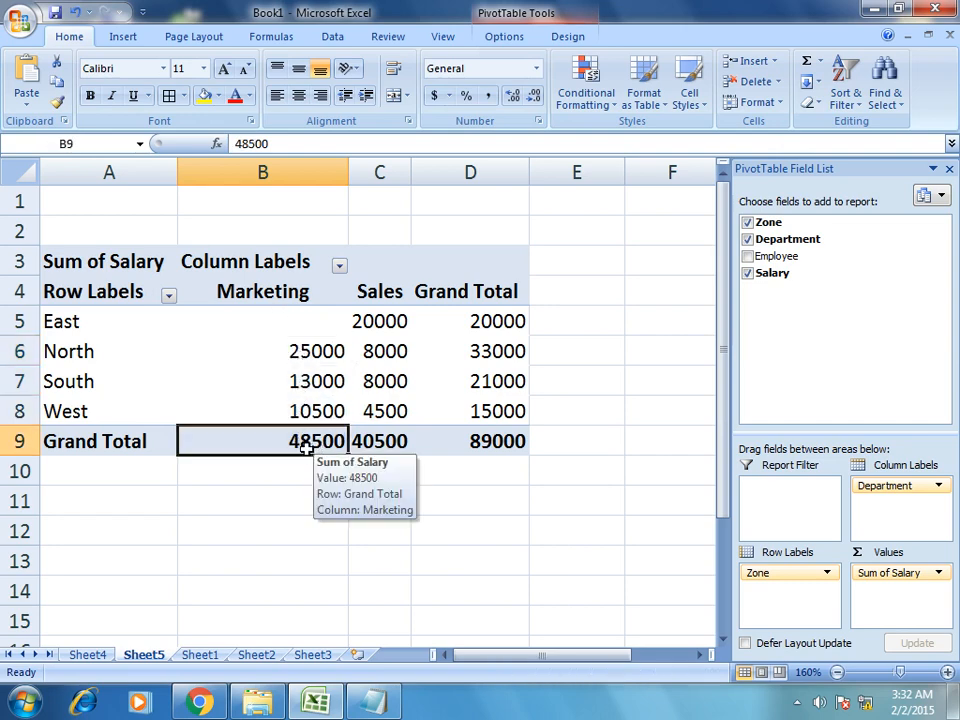
click(372, 442)
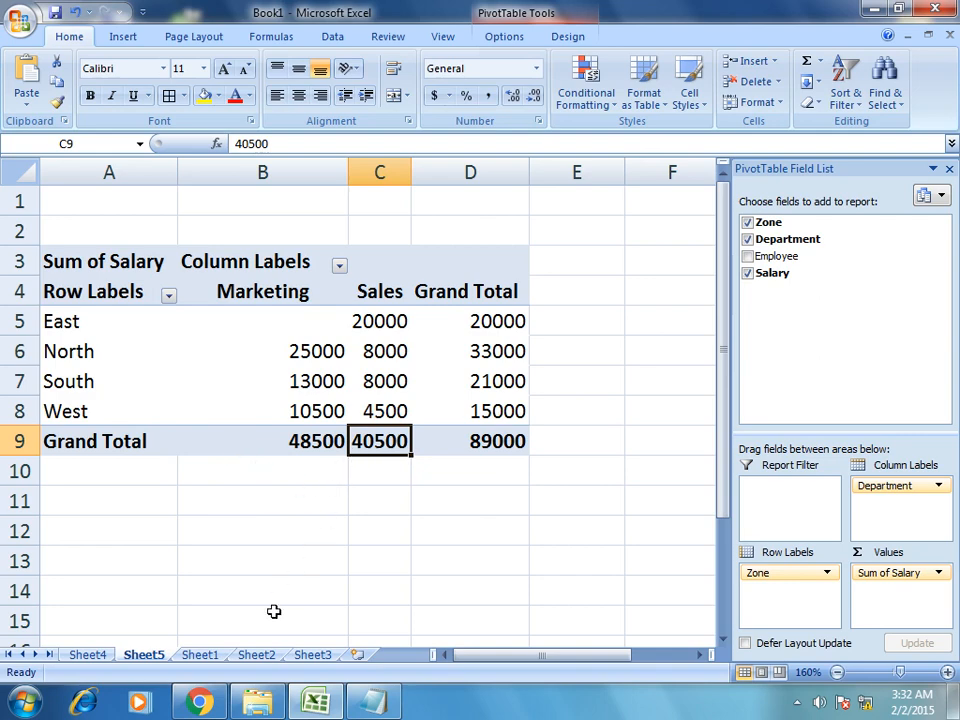
click(200, 655)
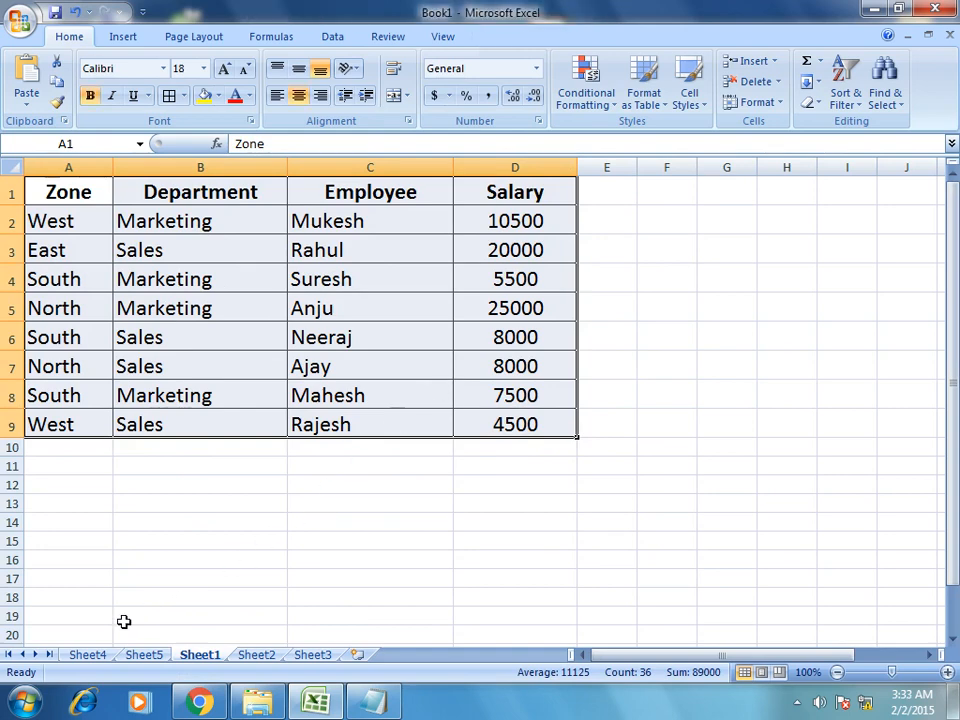
click(143, 656)
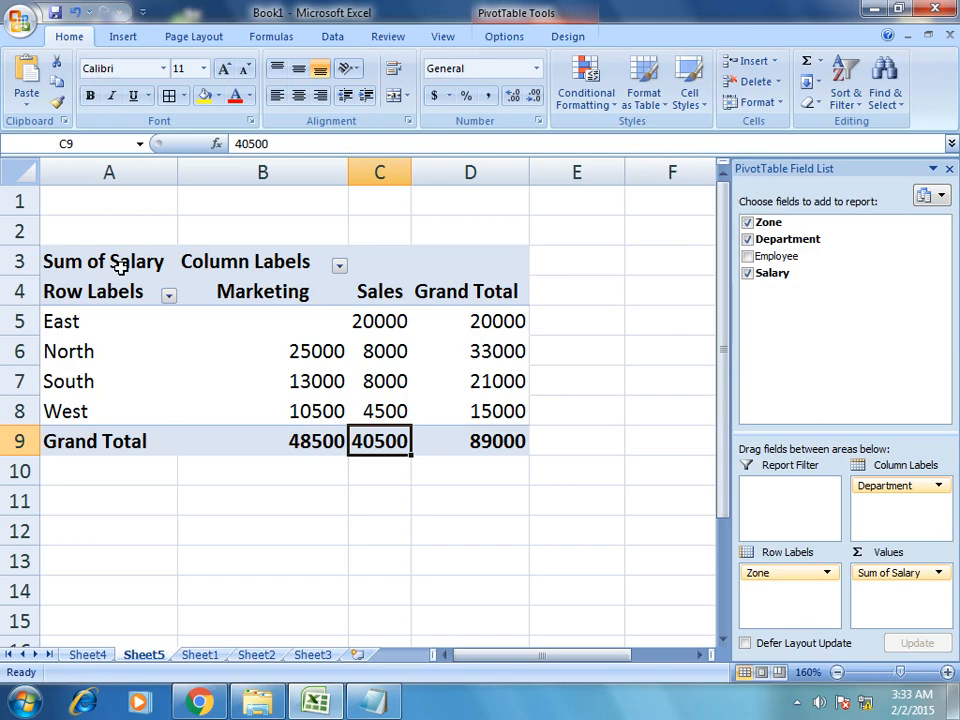
click(199, 702)
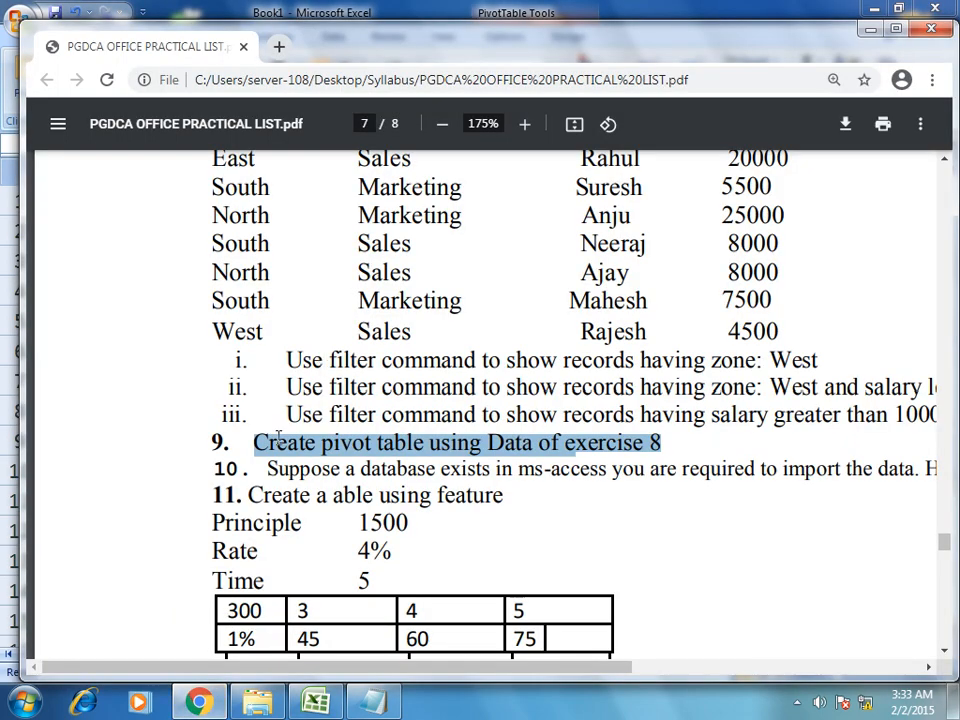
Check exercise 8's data table in the PDF, then return to Sheet5's Zone-by-Department pivot (total 89000).
scroll(482, 351, up, 2)
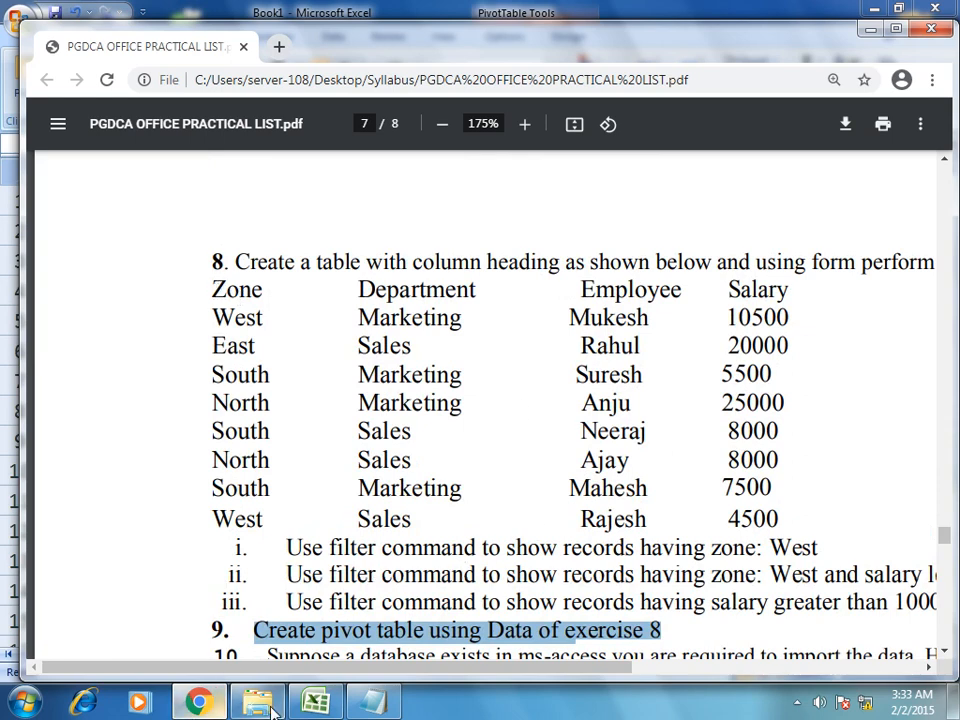
click(315, 702)
click(380, 489)
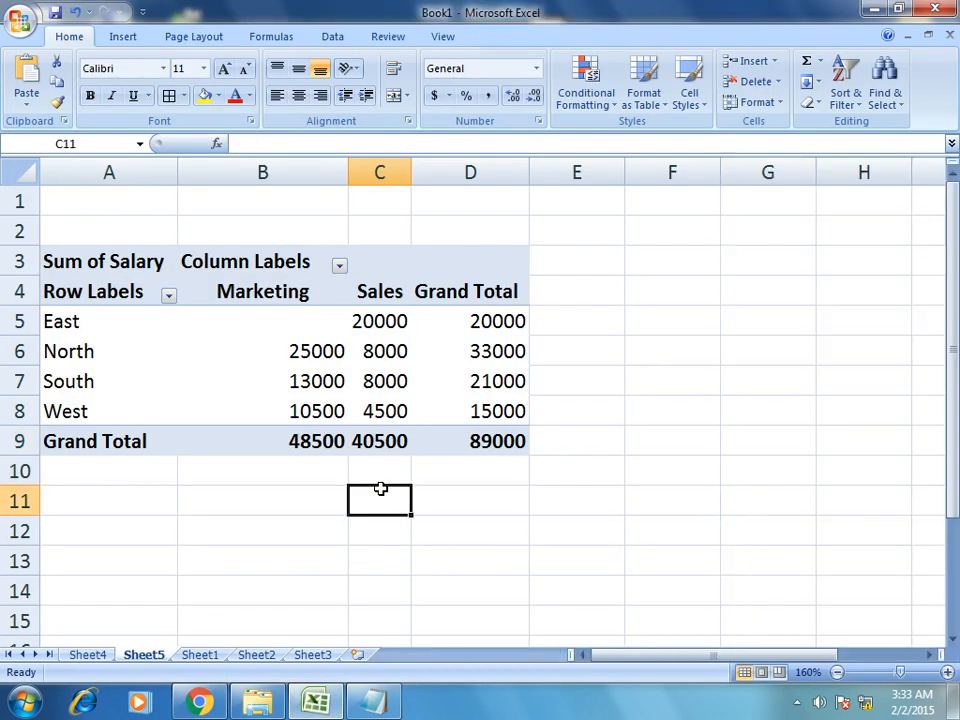